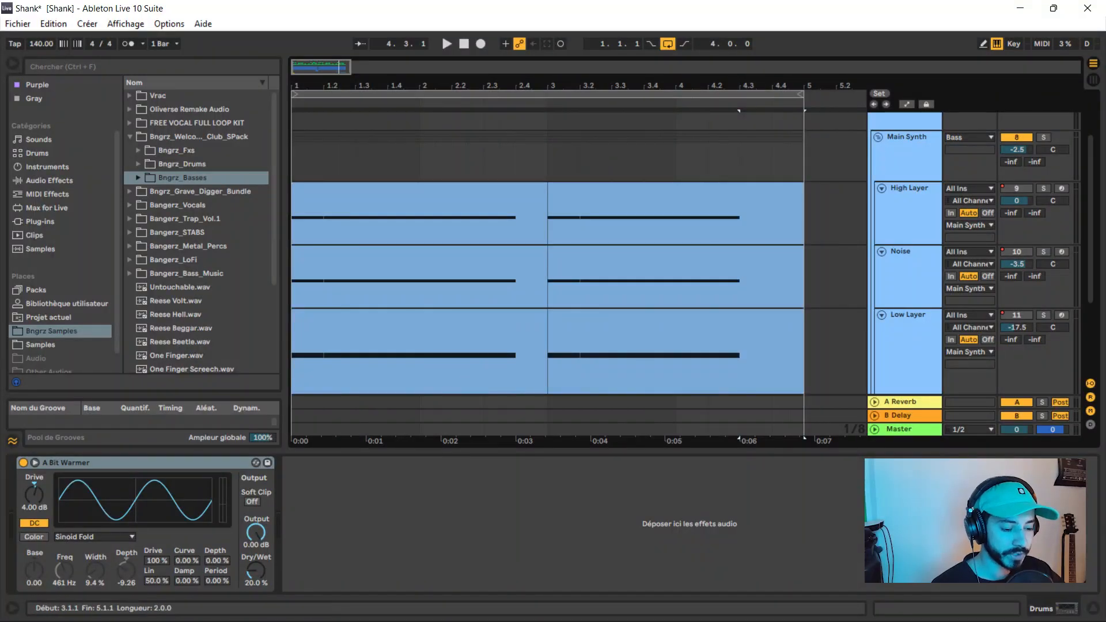
Step: Audition the High Layer track in solo, and solo and play the Noise track the same way
click(420, 189)
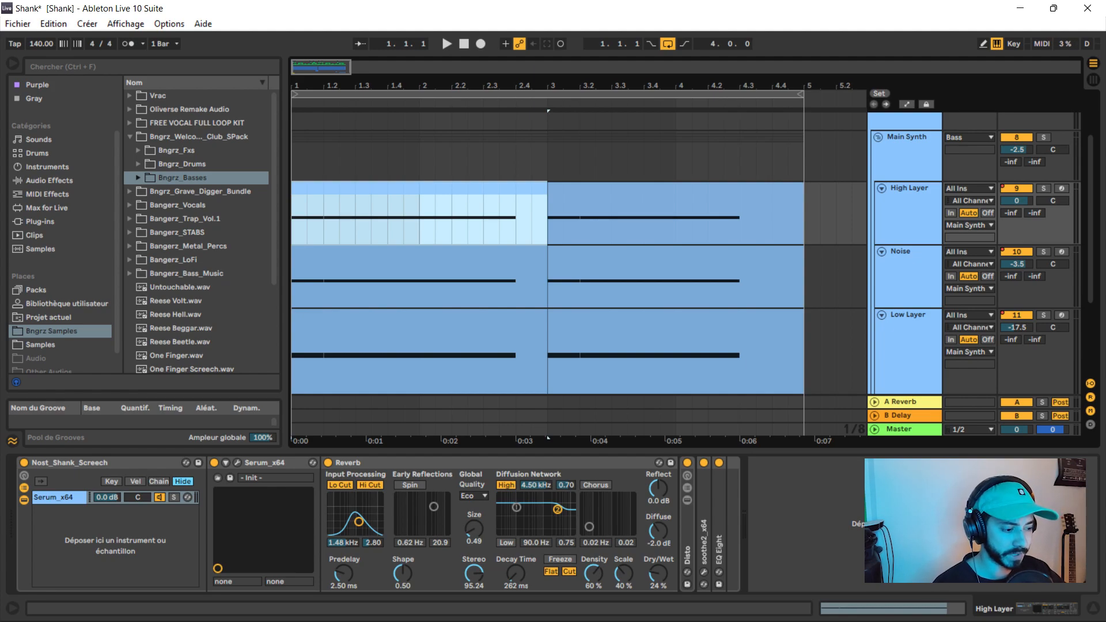
key(space)
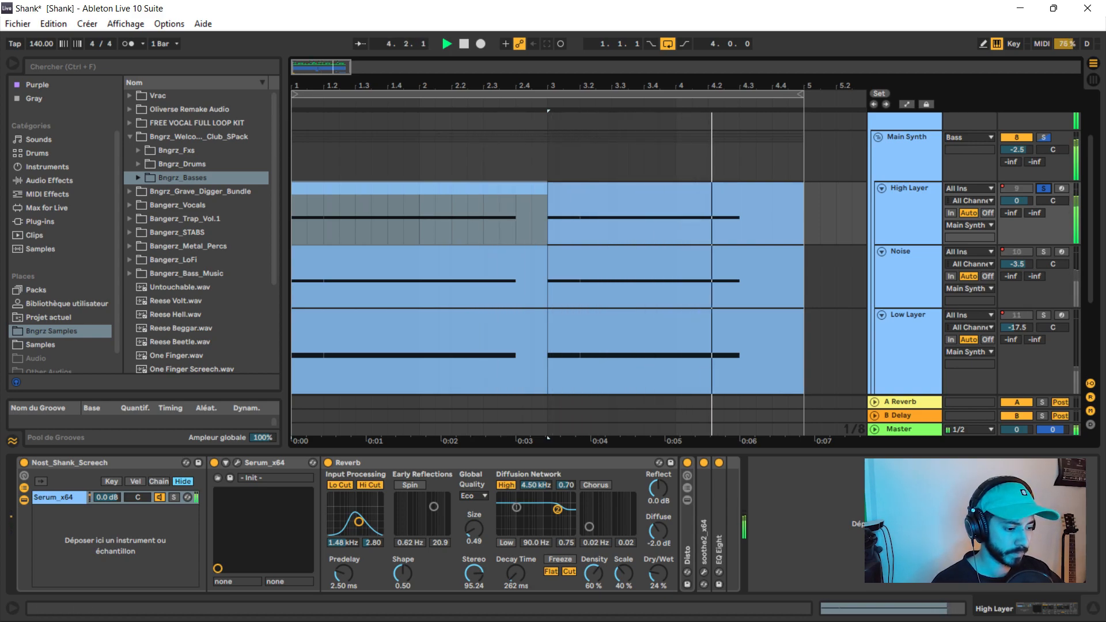
key(space)
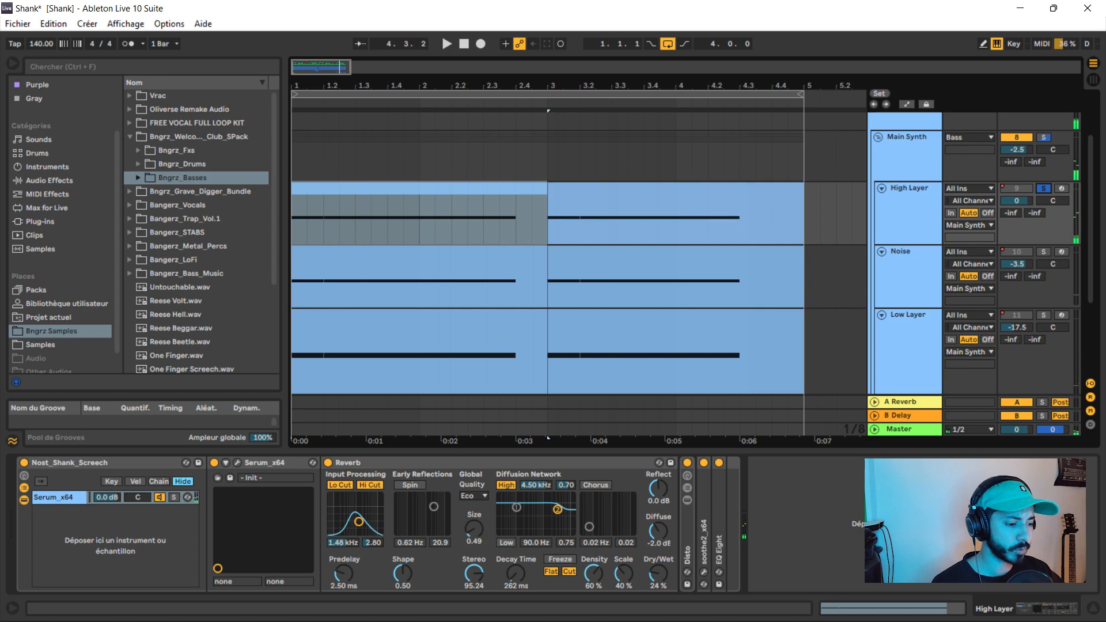
click(1043, 252)
key(space)
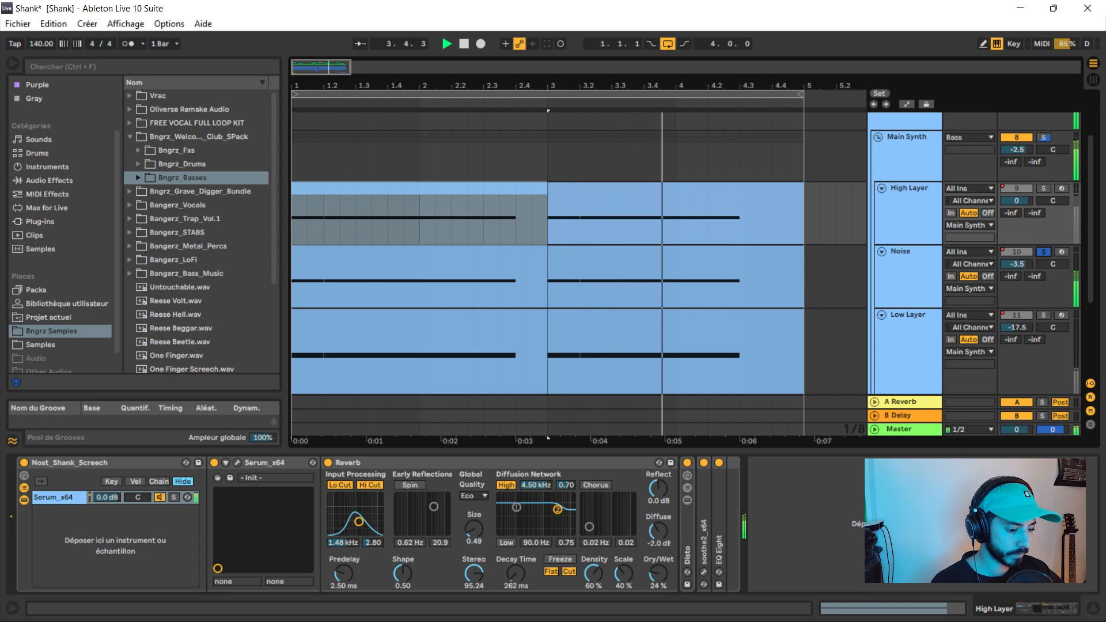
key(space)
Step: Solo the Low Layer track, play it with its devices shown, and clear the solo
click(1043, 315)
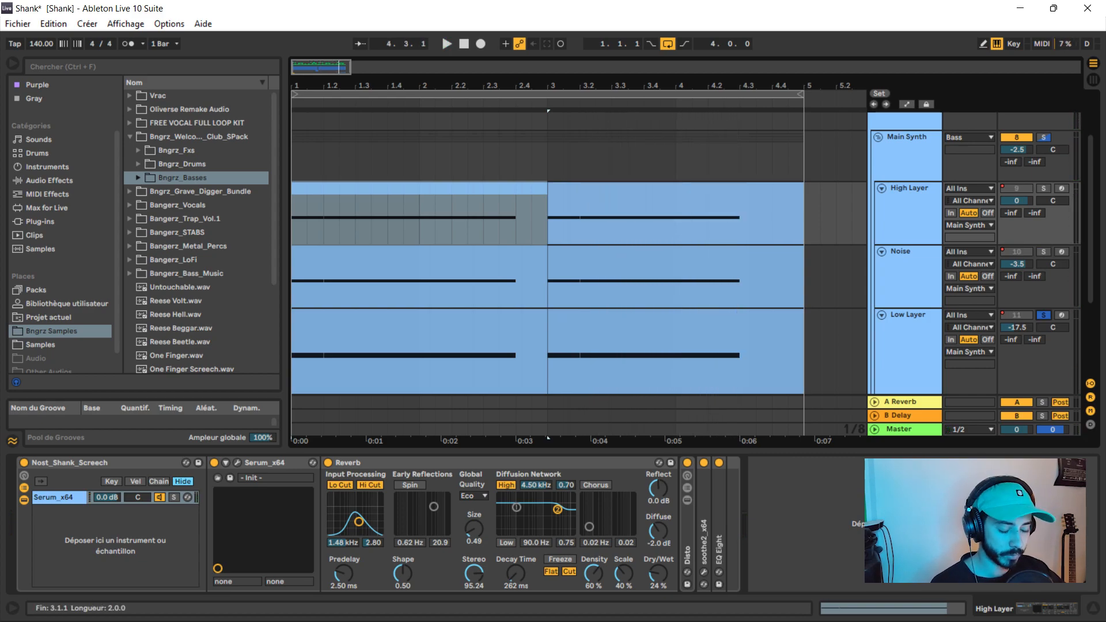
click(533, 315)
key(space)
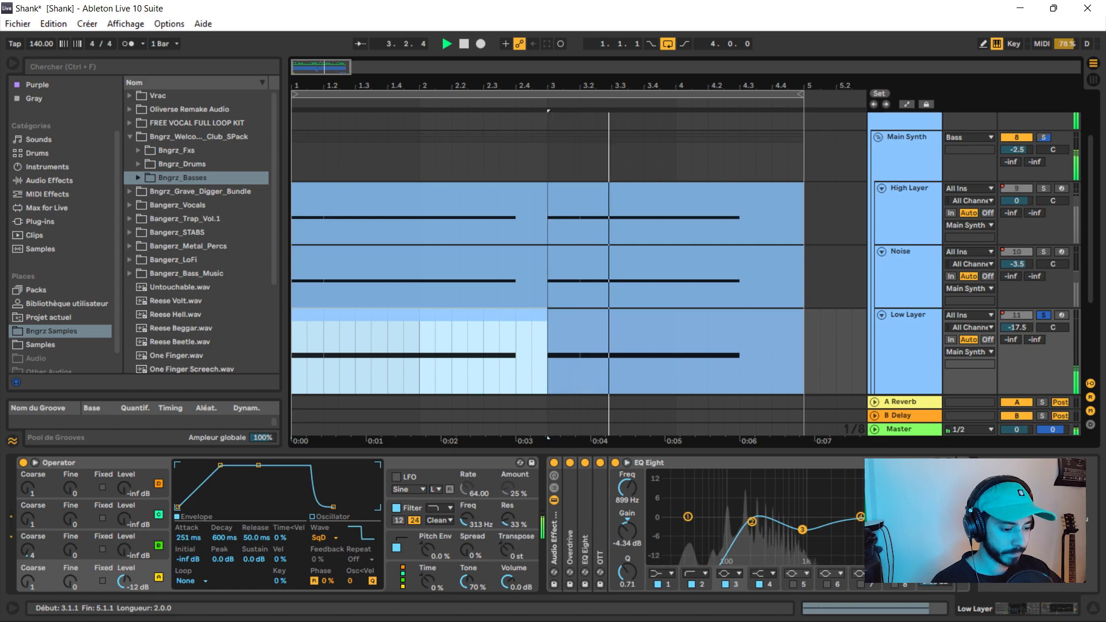
key(space)
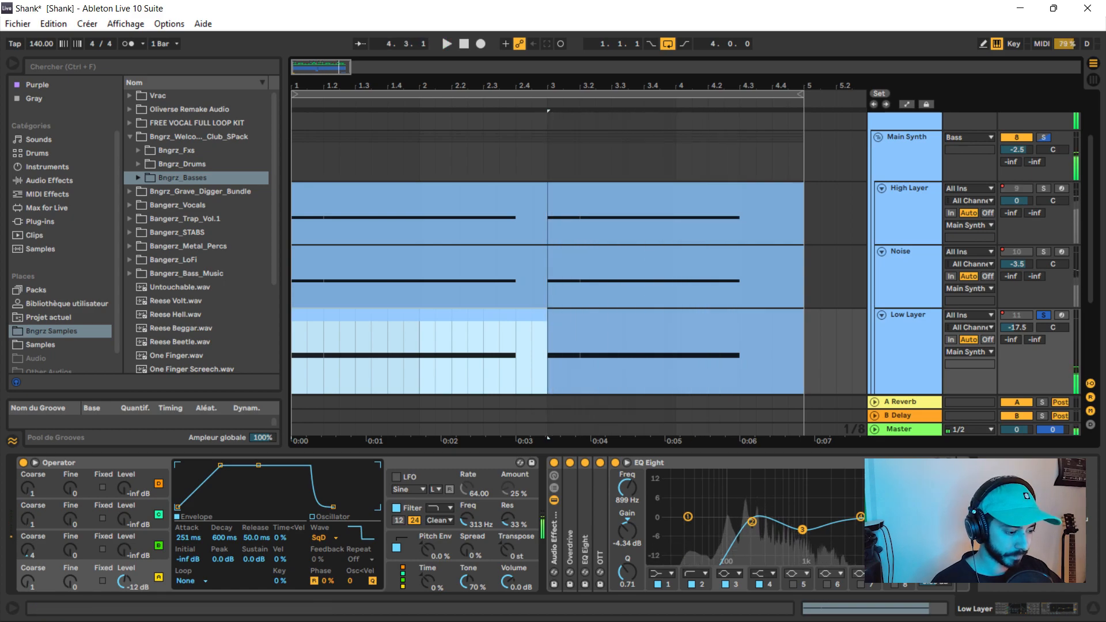
click(1043, 315)
Step: Deactivate all the effect devices on the Main Synth group
scroll(1009, 277, up, 2)
click(908, 209)
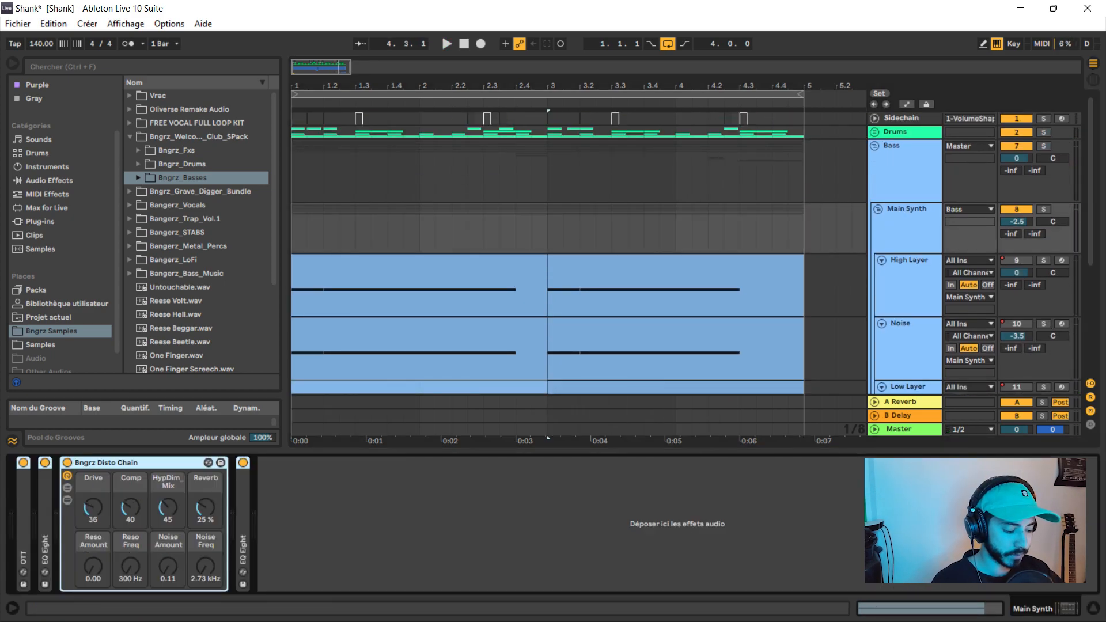
key(0)
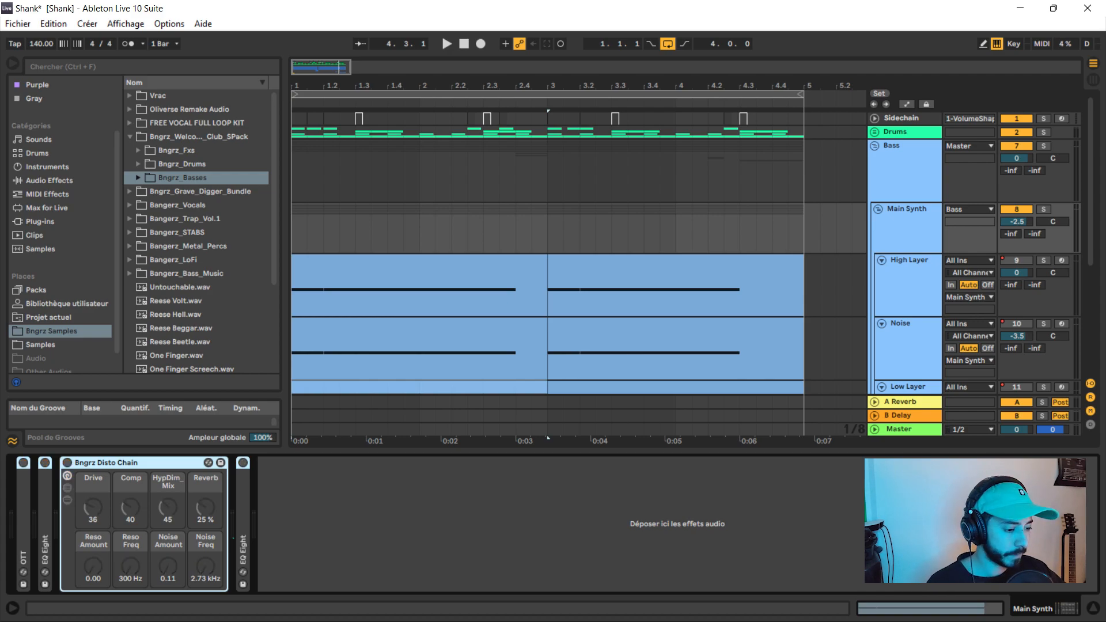
Step: Open the Serum synth on the High Layer track and check which wavetable oscillator A uses
click(909, 261)
click(237, 463)
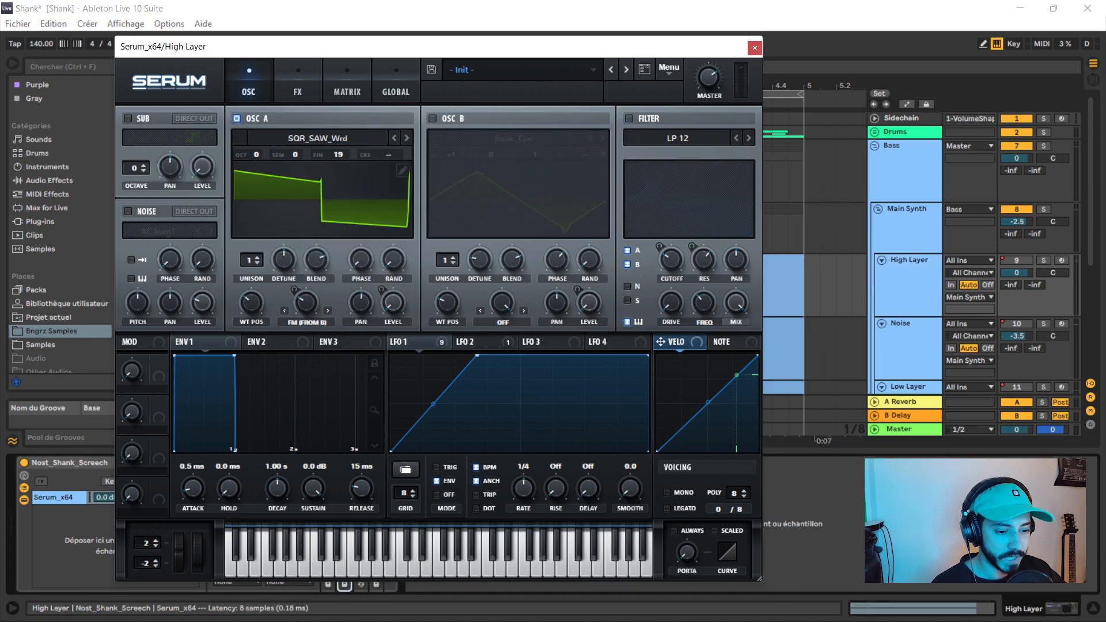
click(330, 139)
mouse_move(337, 186)
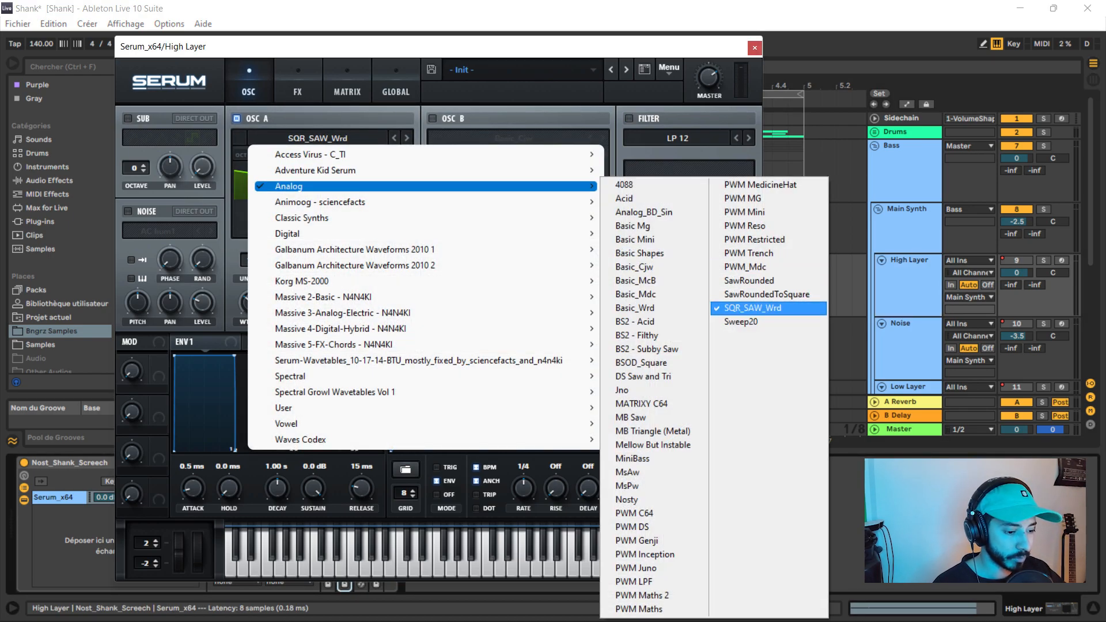
key(Escape)
Step: Enable oscillator B, turn off oscillator A, and audition the Basic_Cjw wavetable on its own
mouse_move(251, 303)
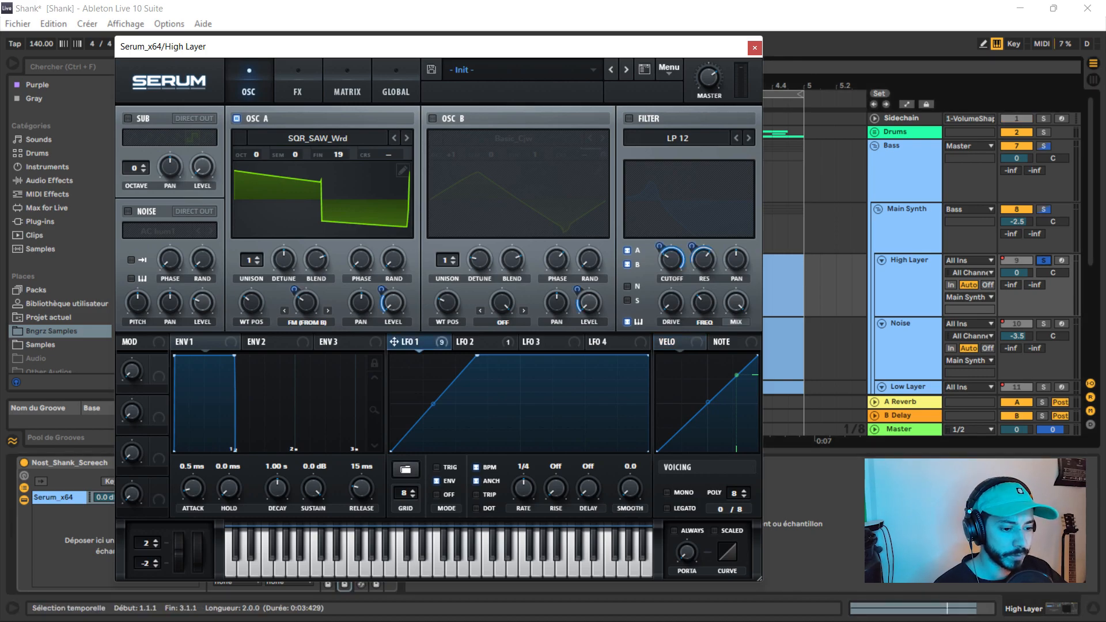
key(ctrl+s)
click(432, 119)
click(236, 119)
click(513, 139)
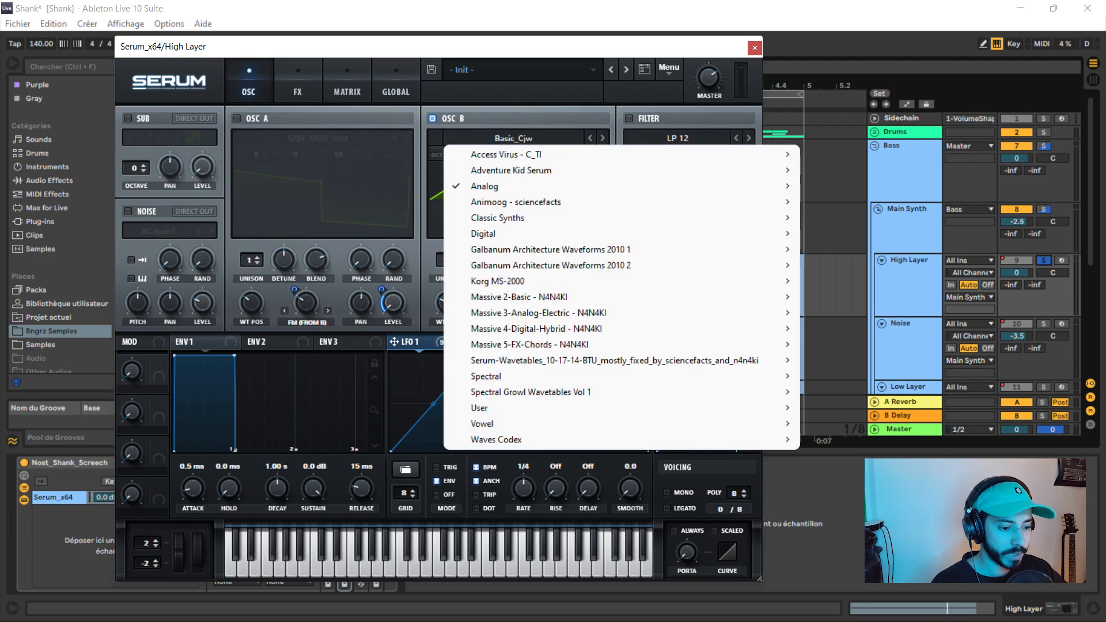
mouse_move(485, 186)
click(831, 267)
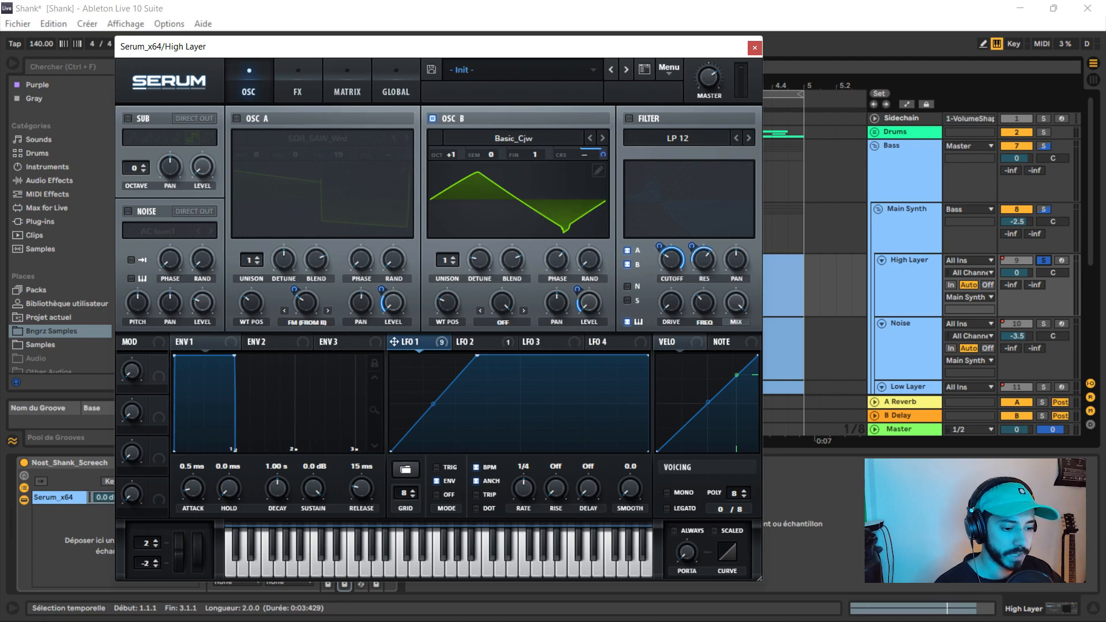
key(space)
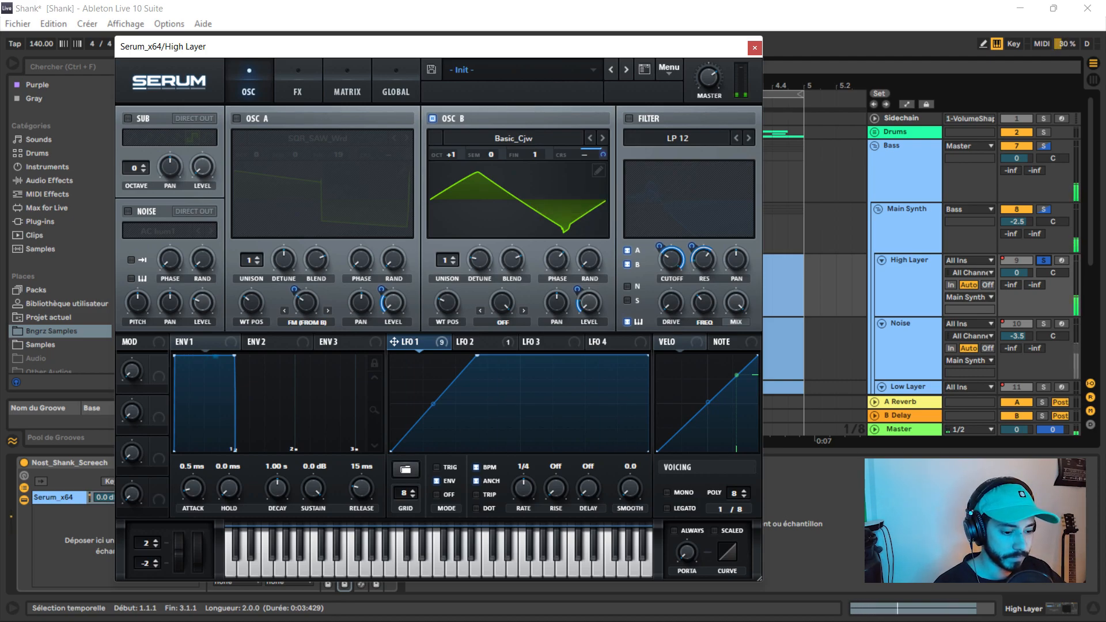
key(space)
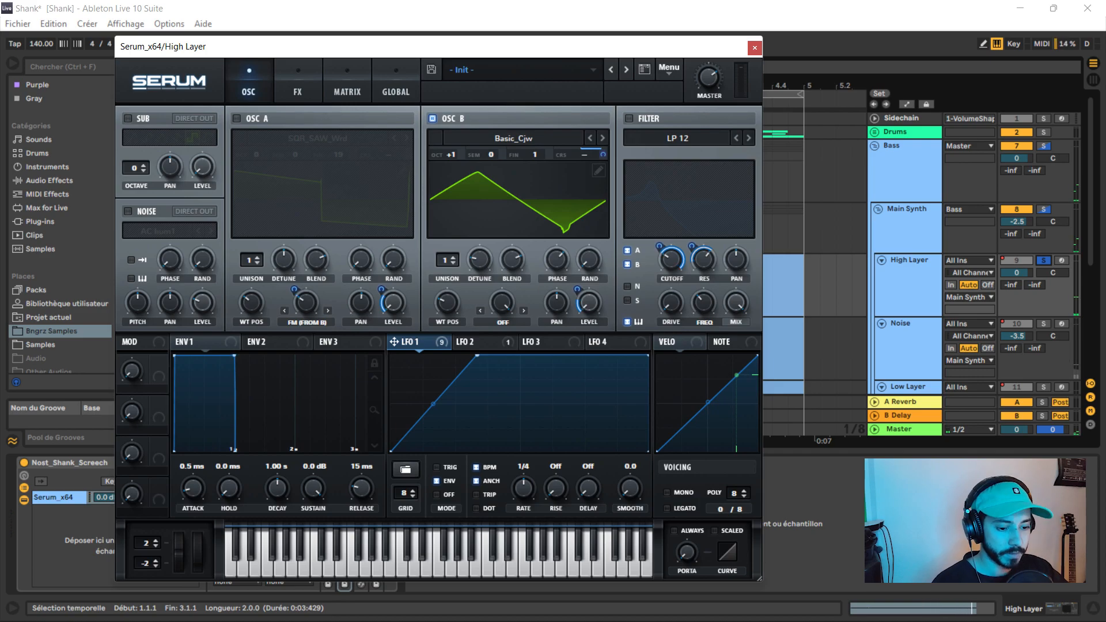
Step: Turn oscillator A back on with its warp mode at FM (from B) and audition the sound
click(237, 118)
click(307, 323)
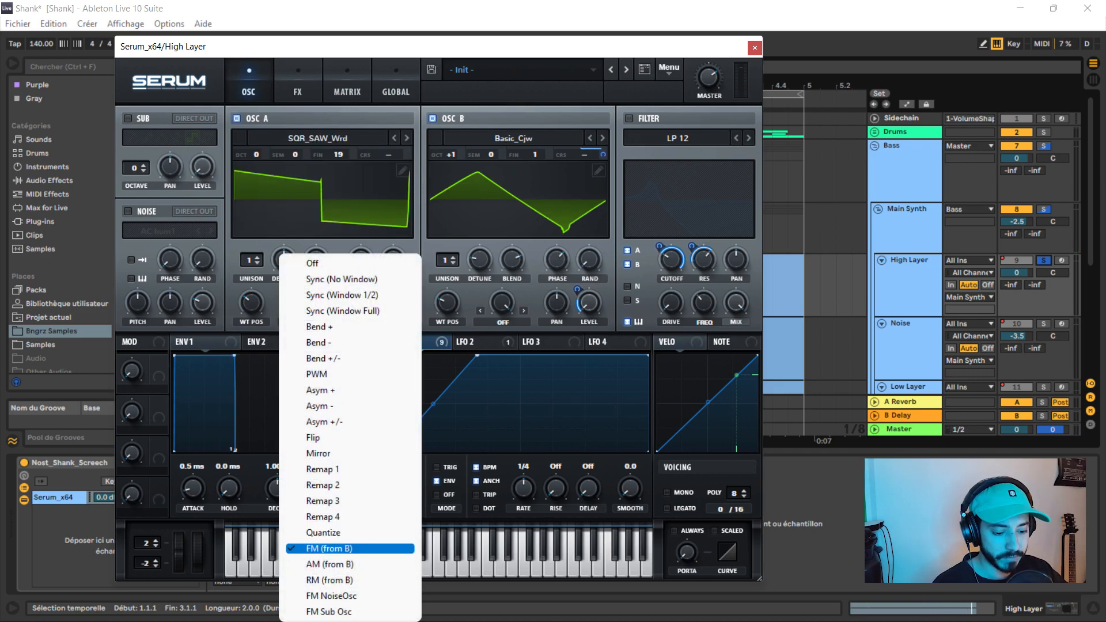
click(326, 548)
mouse_move(306, 302)
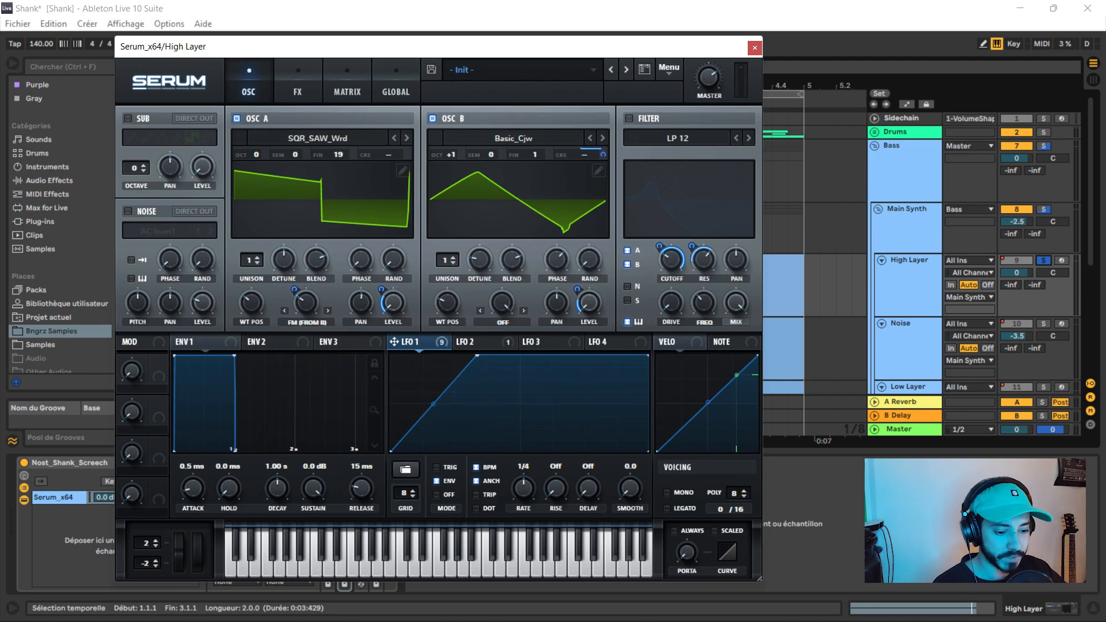
key(space)
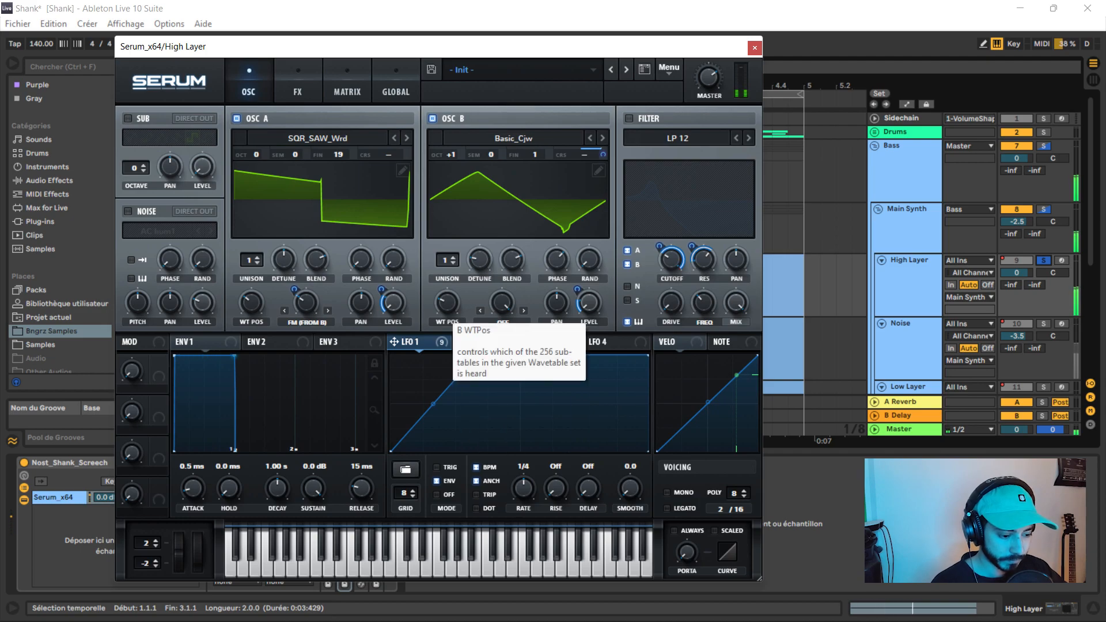
key(space)
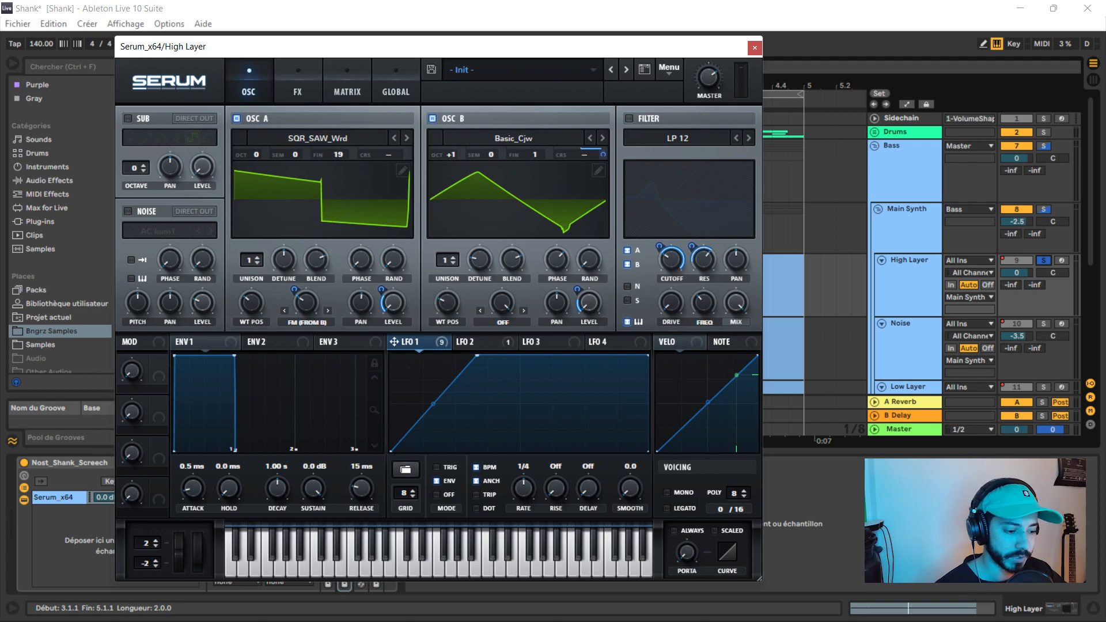
Step: Enable Serum's filter with the LP 12 type and audition the filtered sound
click(678, 138)
mouse_move(673, 170)
click(761, 218)
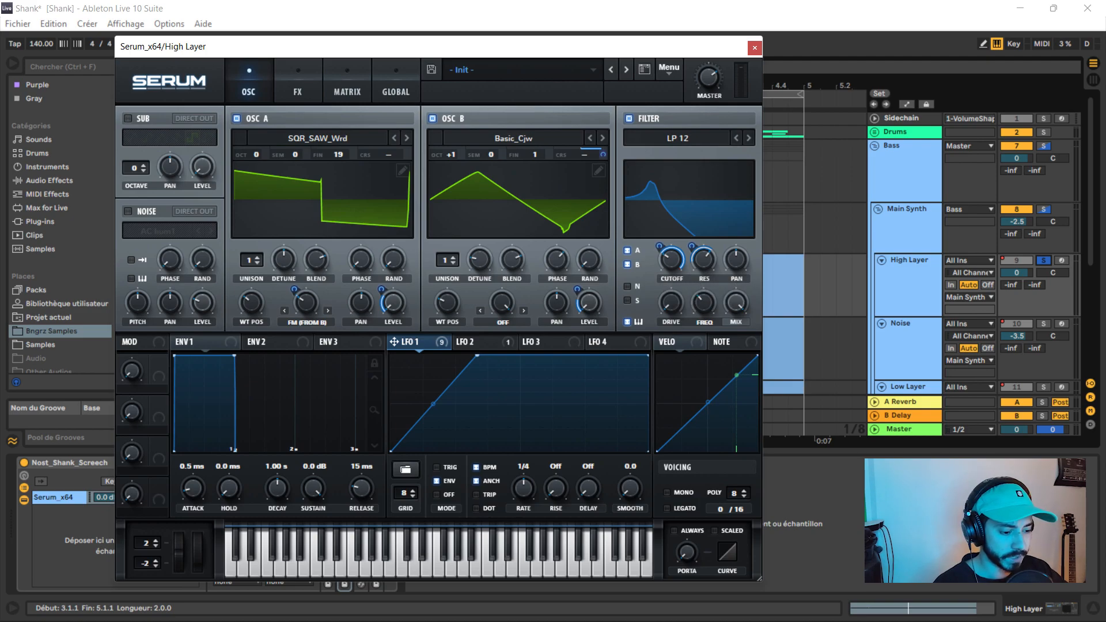
key(space)
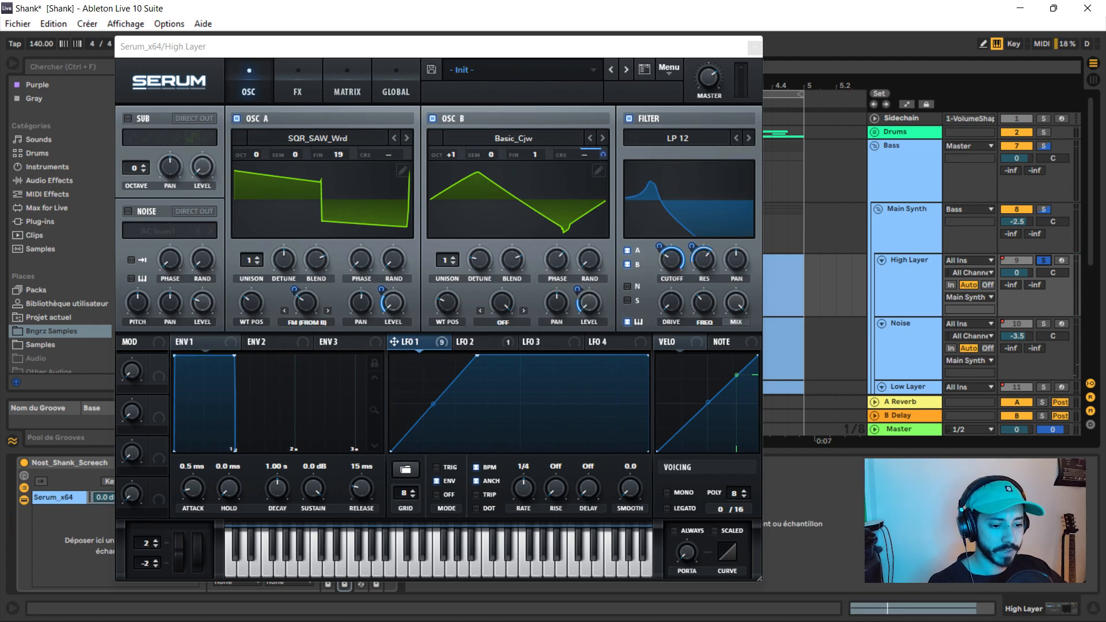
Step: Enable the Diode 1 distortion, phaser and Allpasses filter effects in Serum, and raise the phaser mix
click(297, 87)
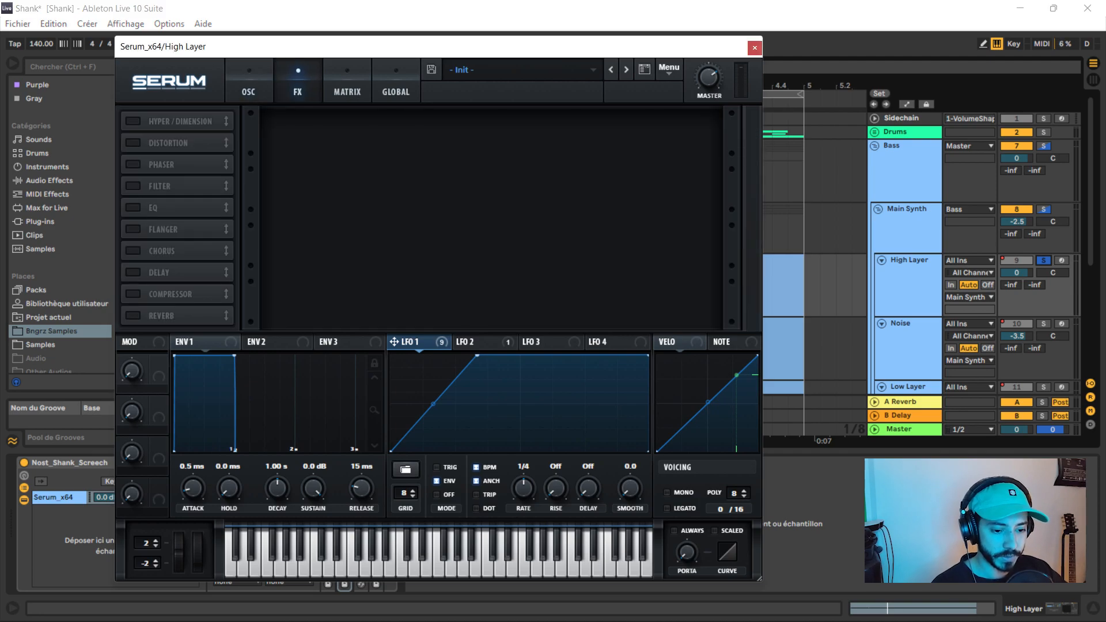
click(133, 142)
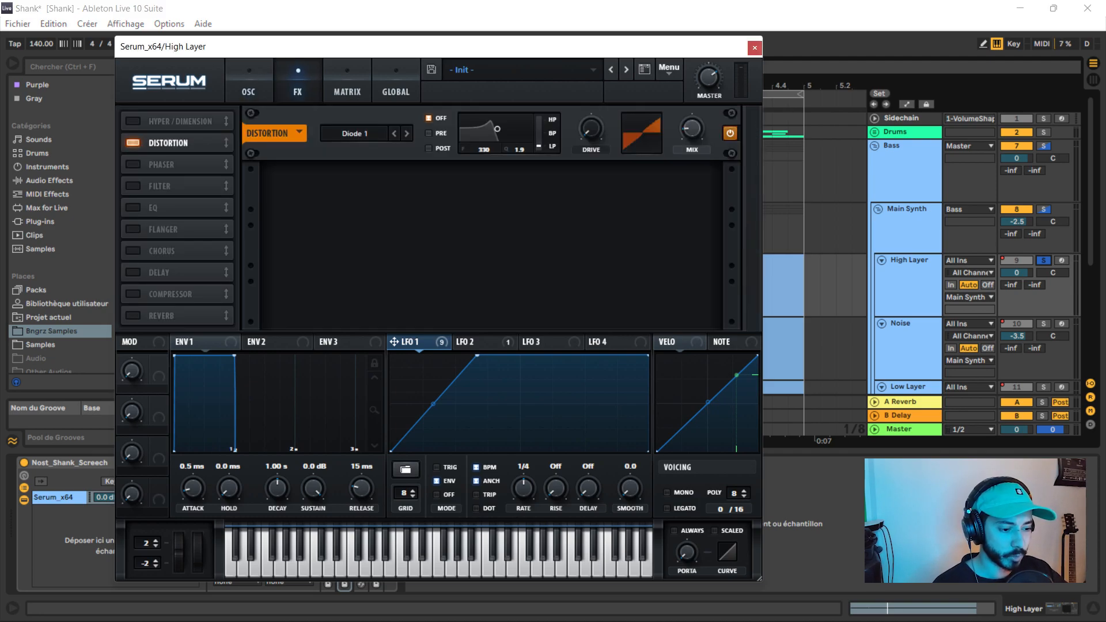
mouse_move(692, 129)
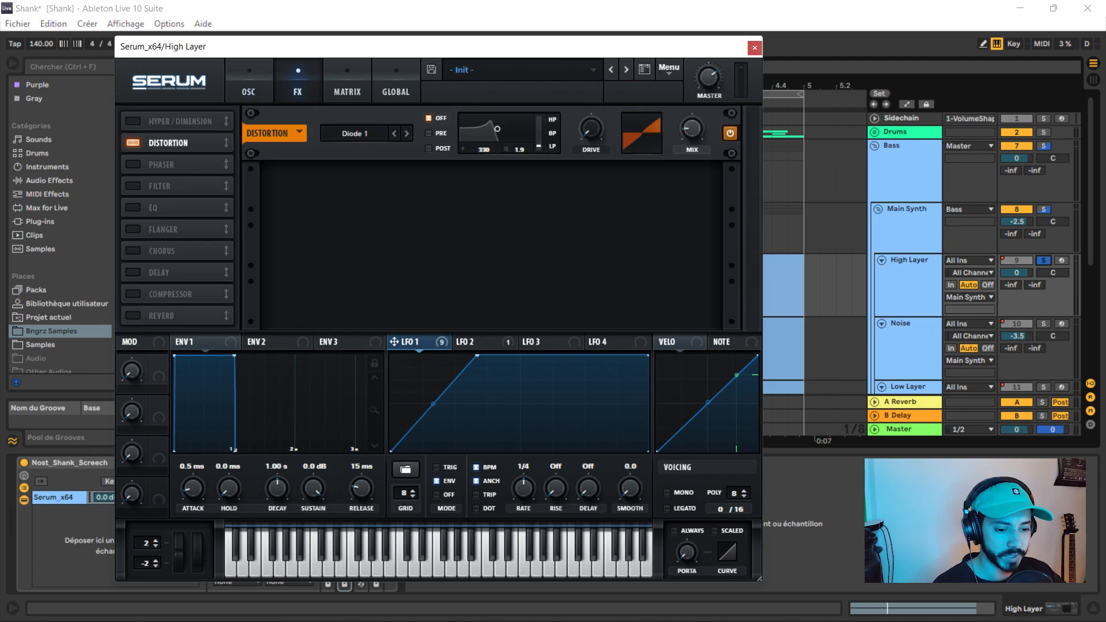
click(133, 165)
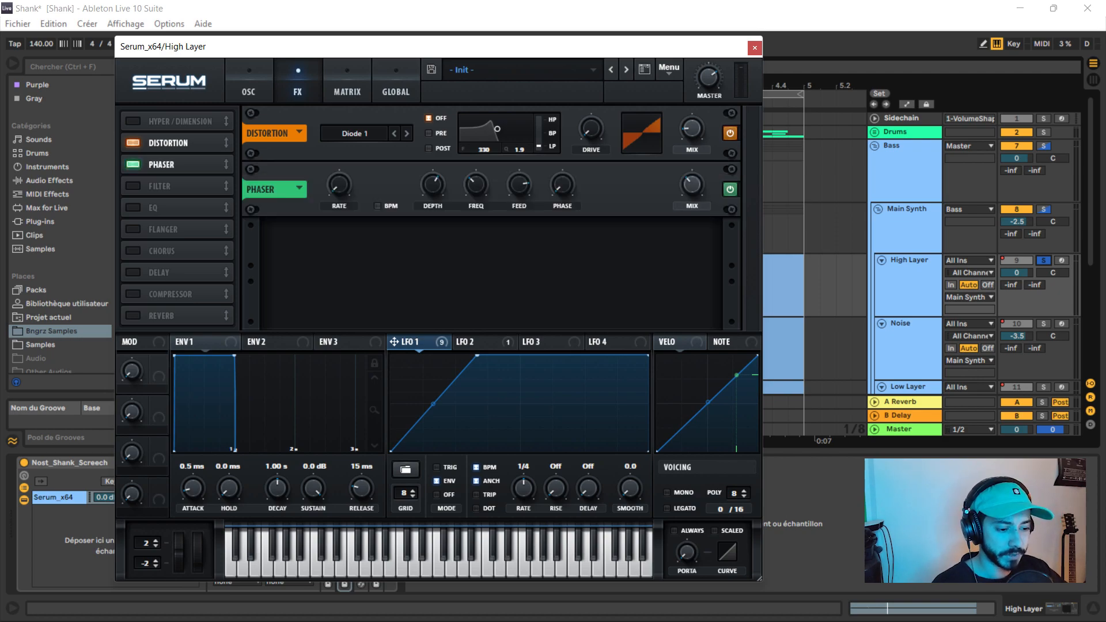
mouse_move(338, 185)
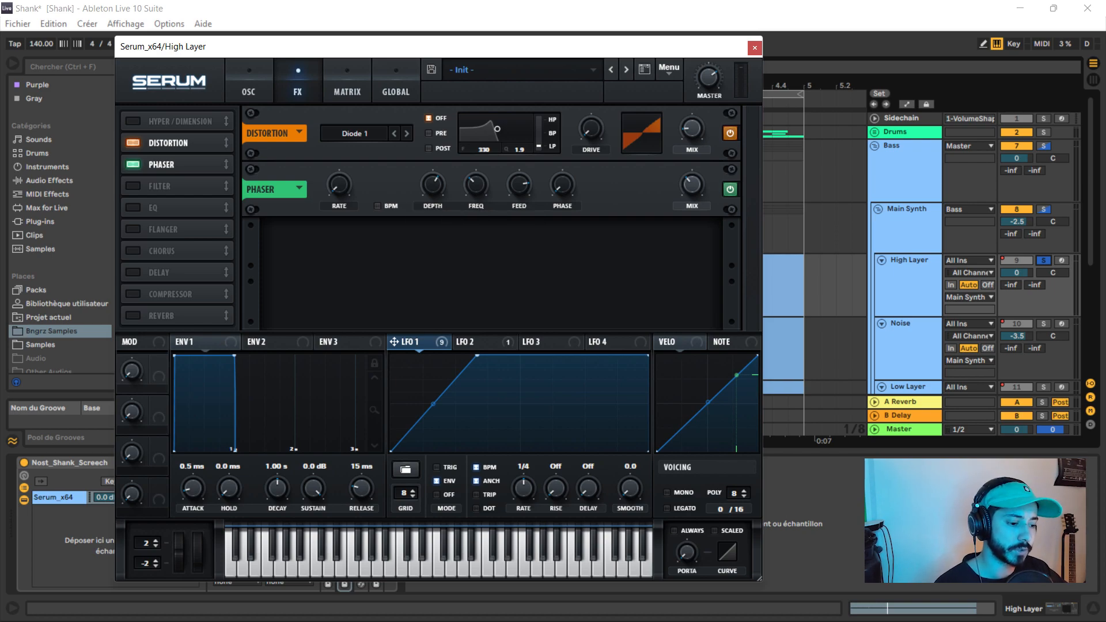
drag(692, 185, 692, 164)
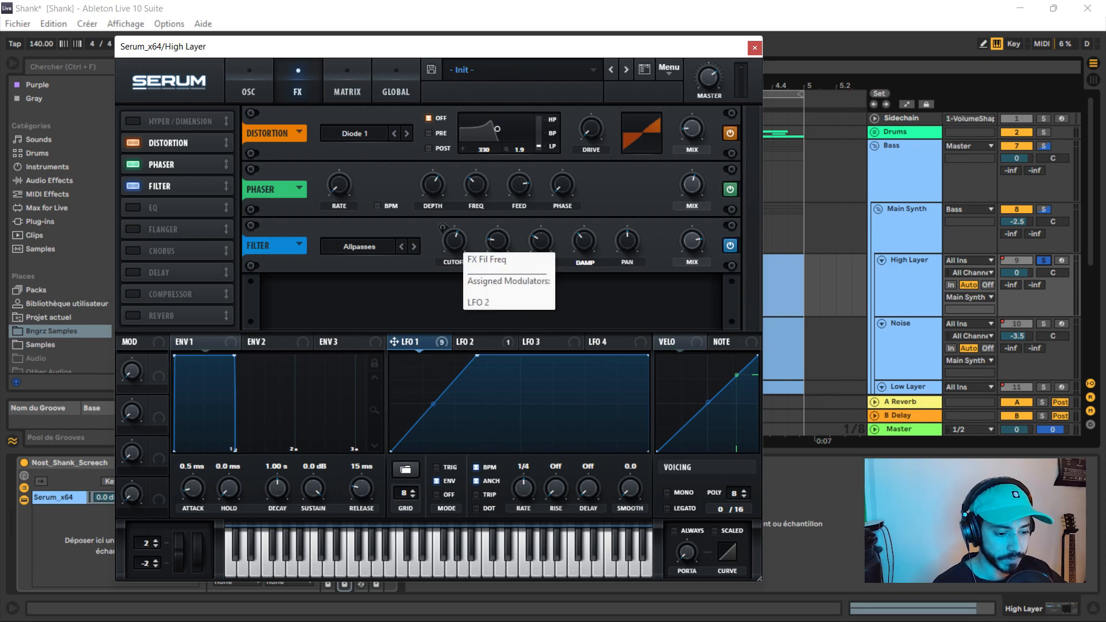
Step: Enable the EQ effect, view the LFO 2 and LFO 1 curves modulating the filter and EQ, and close Serum
click(443, 228)
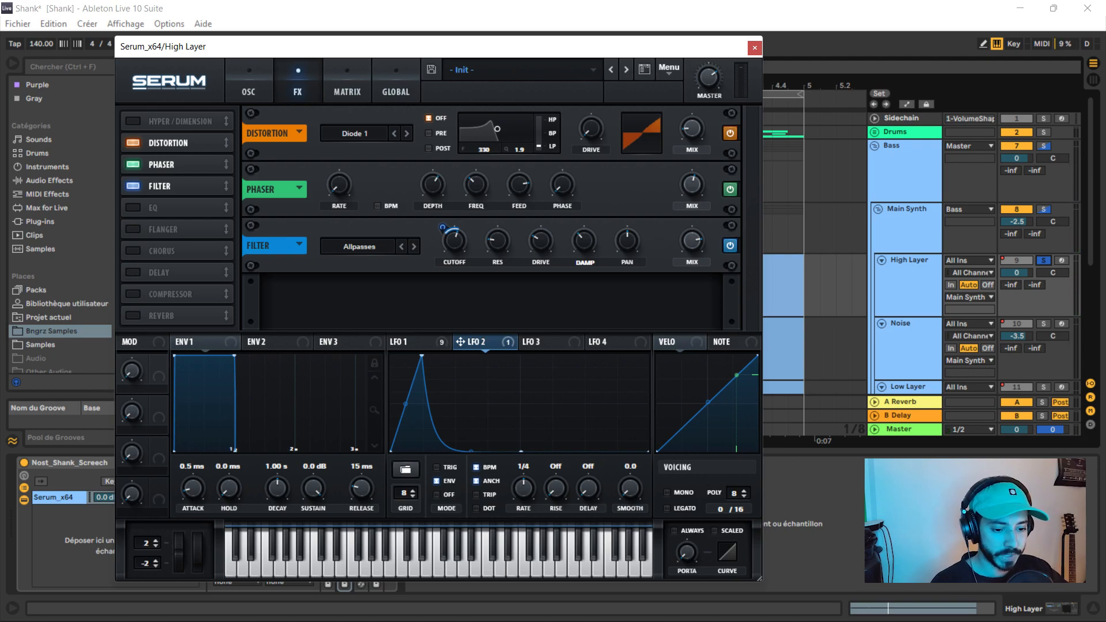
click(133, 208)
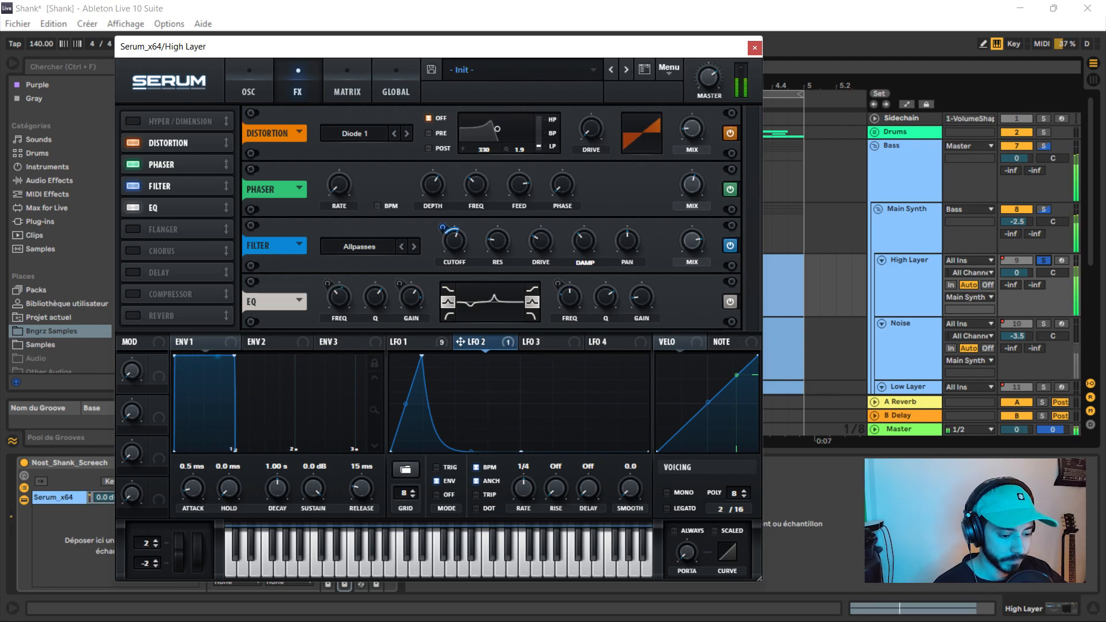
click(408, 342)
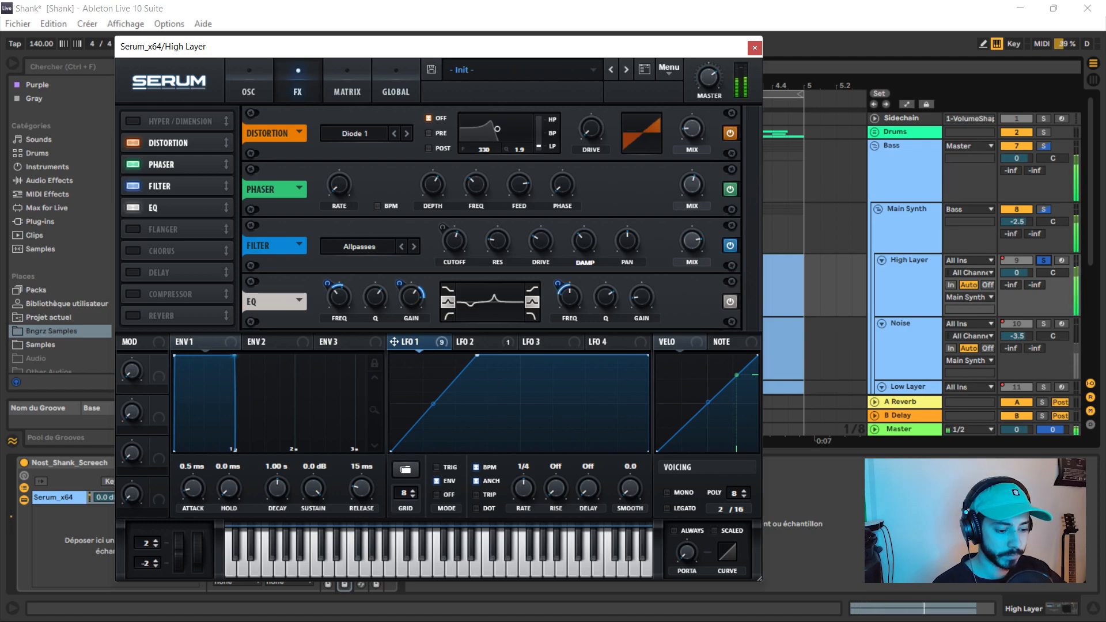
key(space)
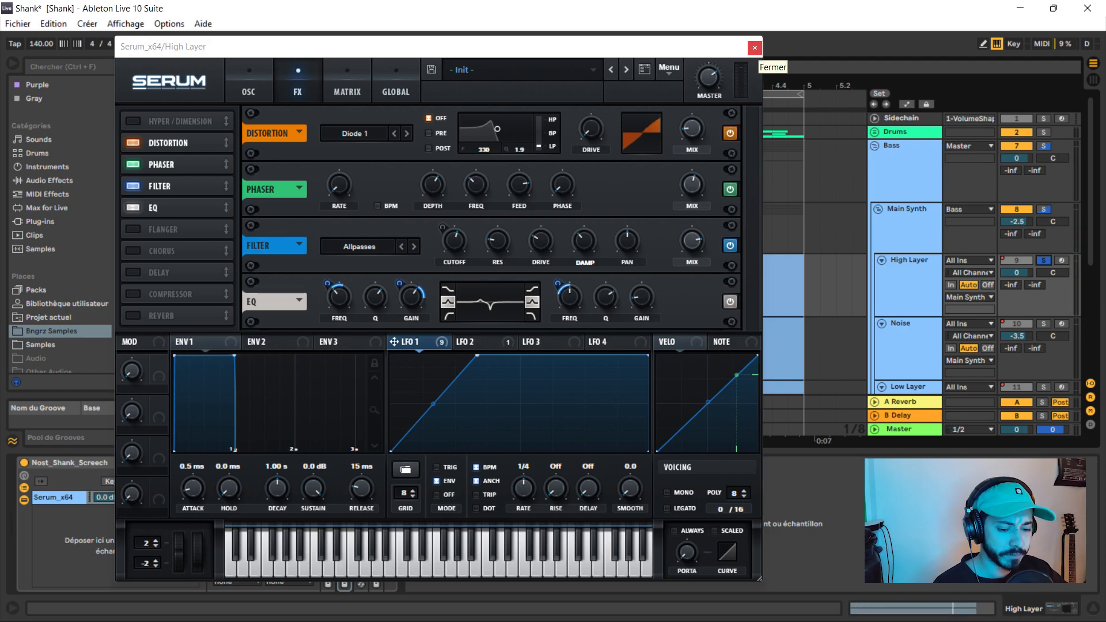
click(755, 47)
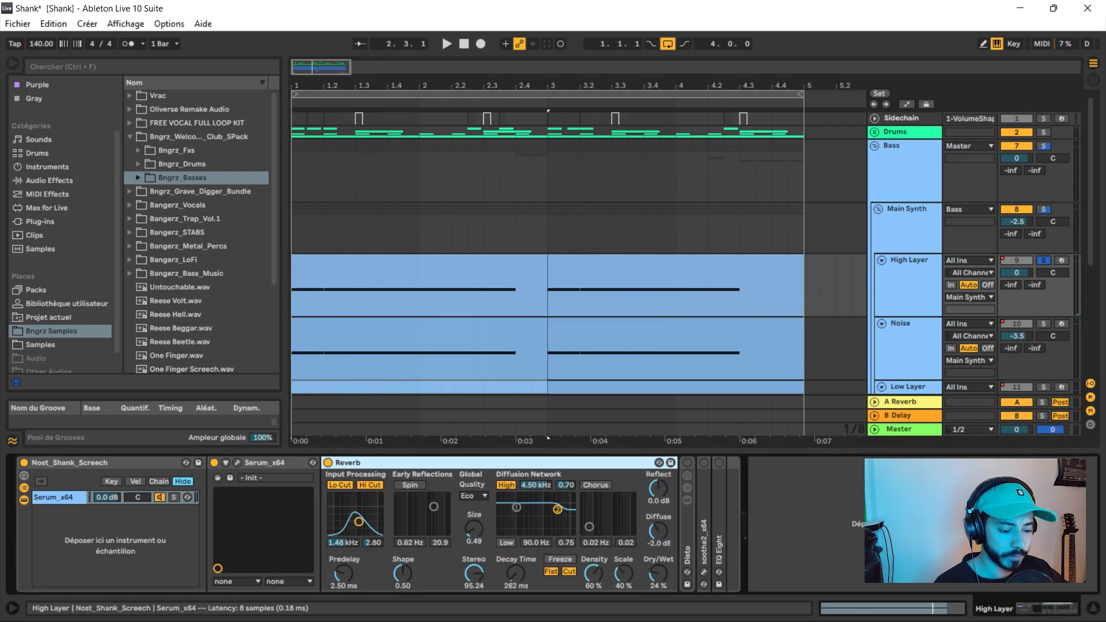
Step: Audition the High Layer with its Reverb and fold the Reverb device
key(space)
key(space)
double_click(348, 463)
Step: Enable and unfold the Disto rack on the High Layer, and check its Dynamic Tube settings
click(344, 463)
double_click(345, 519)
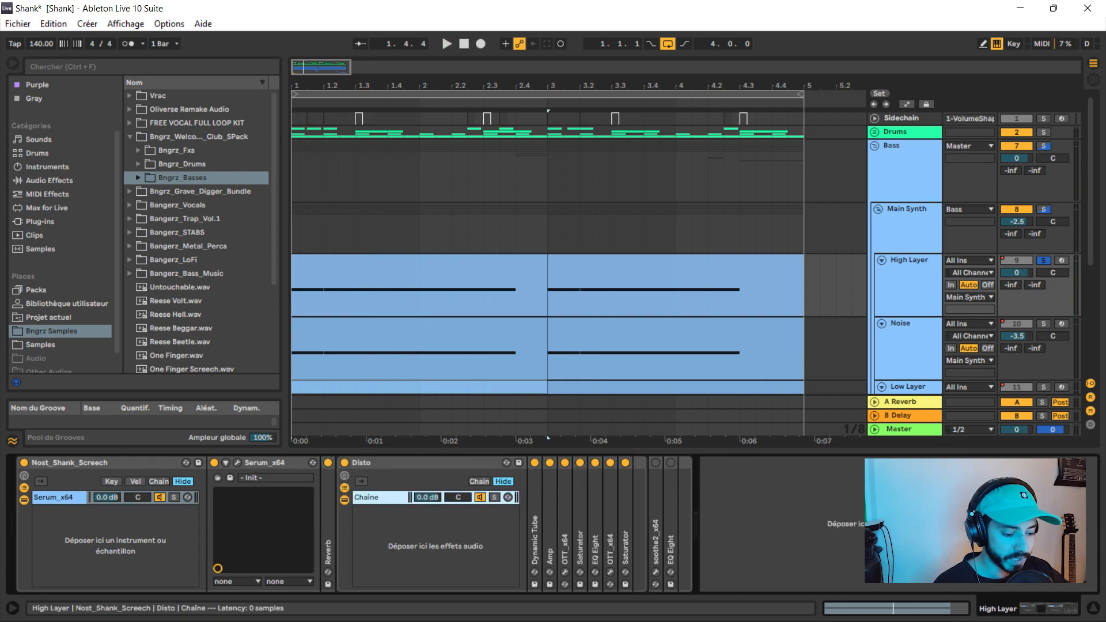
double_click(534, 518)
double_click(568, 462)
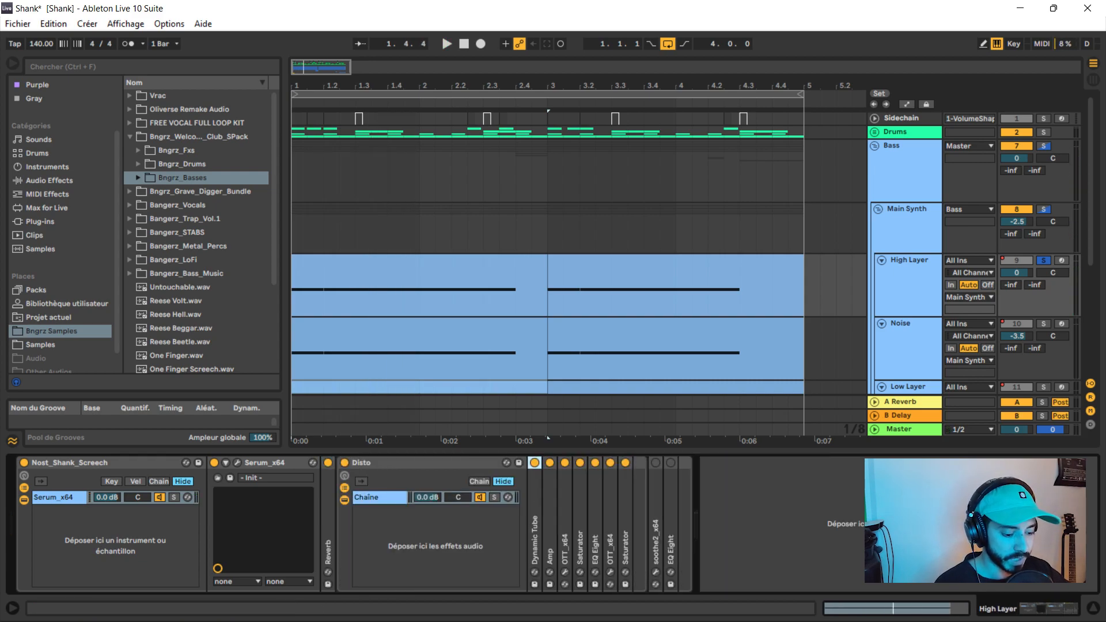
Step: Check the Amp, first OTT and EQ Eight settings inside the High Layer's Disto rack, folding each device again
double_click(549, 518)
double_click(566, 462)
double_click(565, 518)
double_click(612, 463)
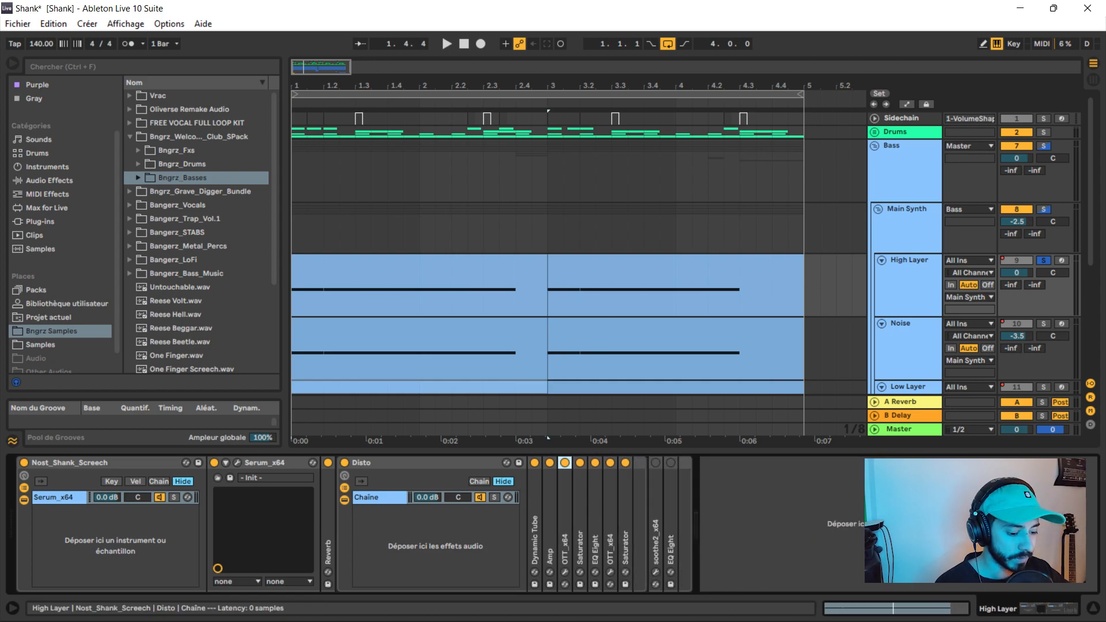
double_click(595, 519)
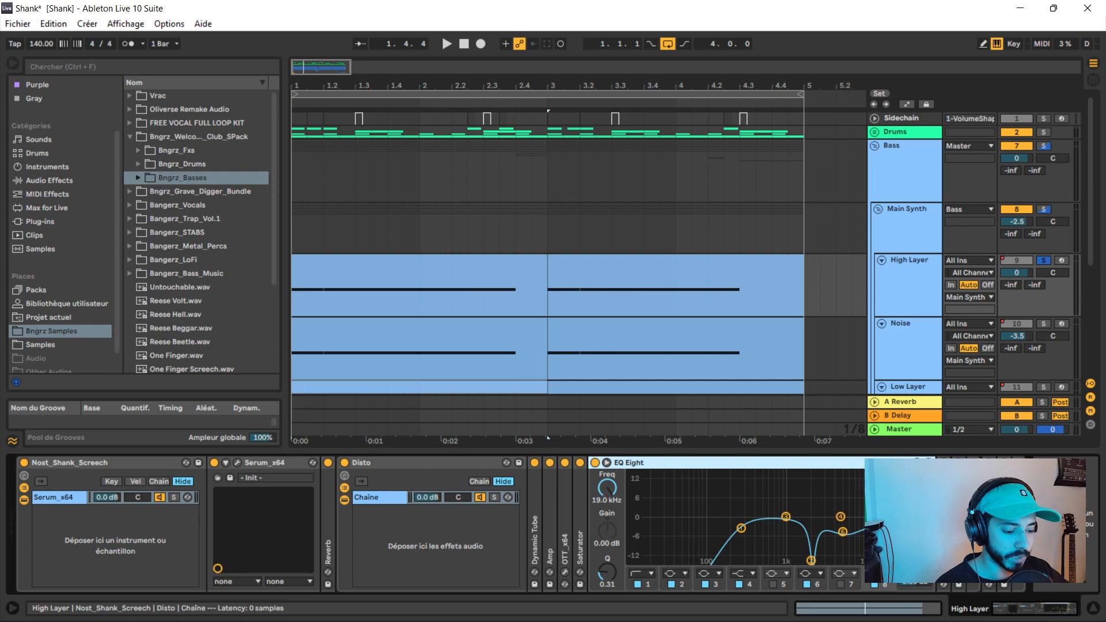
double_click(629, 462)
Step: Unfold the second OTT in the Disto rack, review its plug-in settings and close its window
double_click(610, 519)
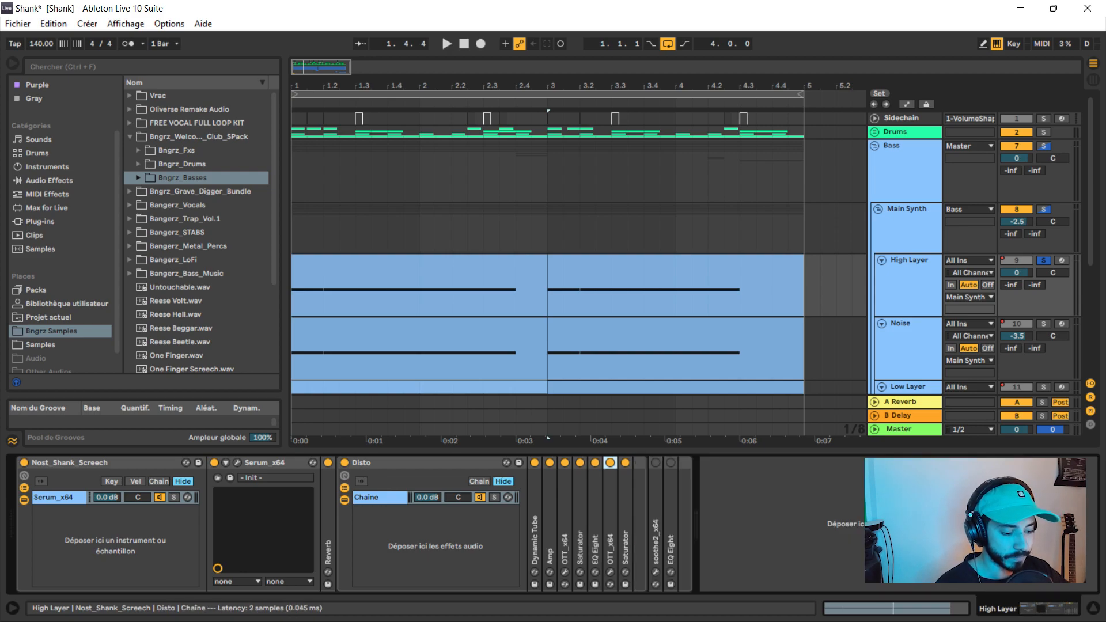
click(633, 463)
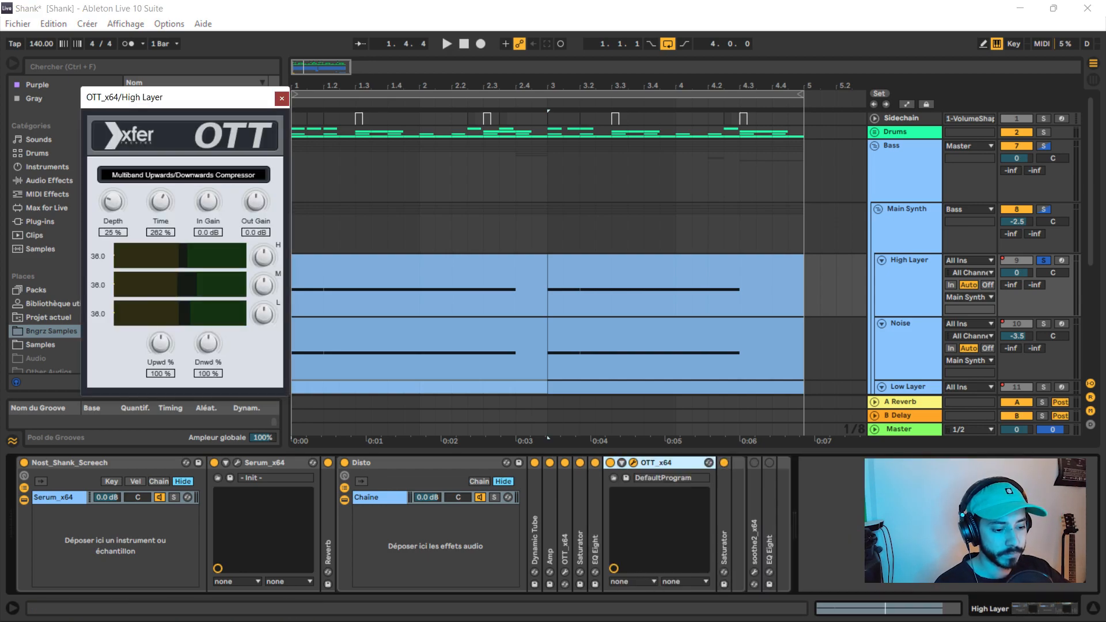
click(281, 98)
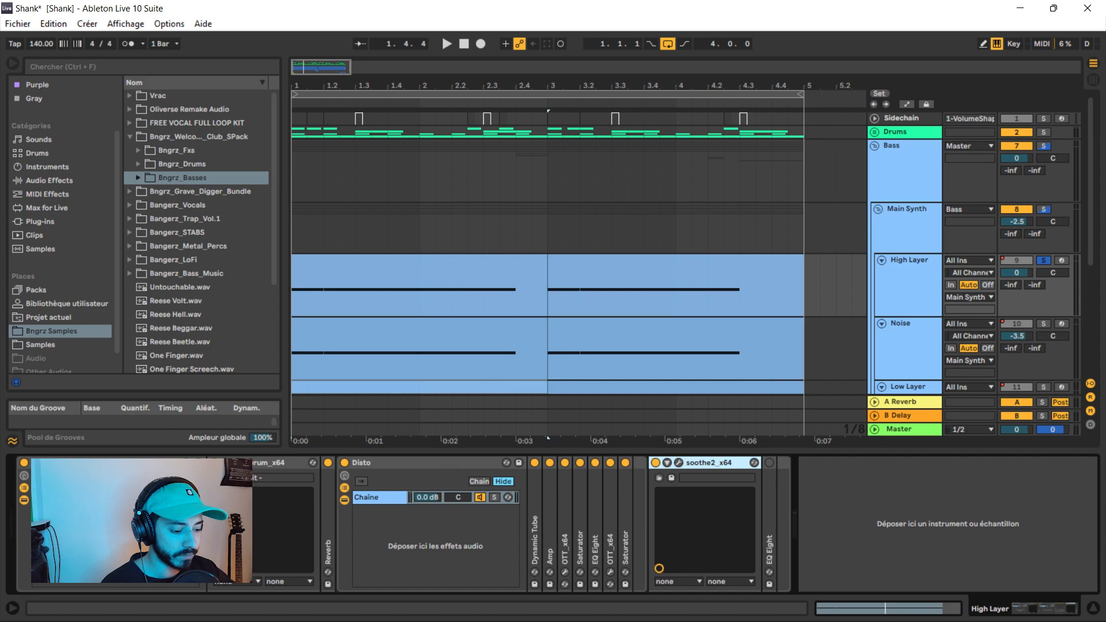
Step: Unfold and enable the EQ Eight after soothe2 on the High Layer, fold soothe2, and audition the complete chain
double_click(770, 519)
click(770, 462)
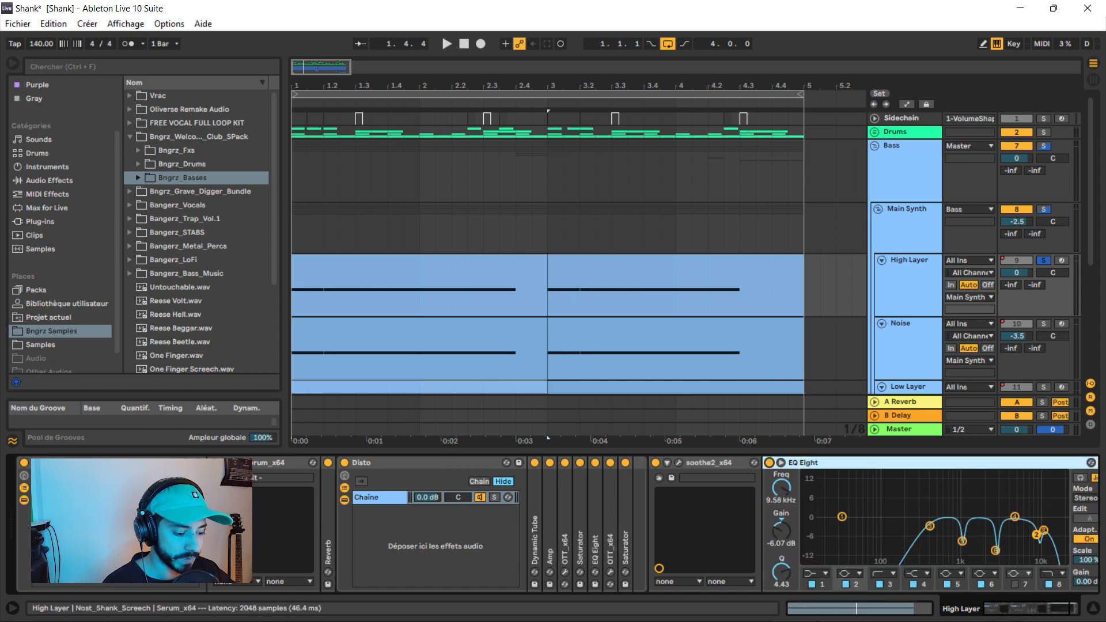
double_click(709, 463)
key(space)
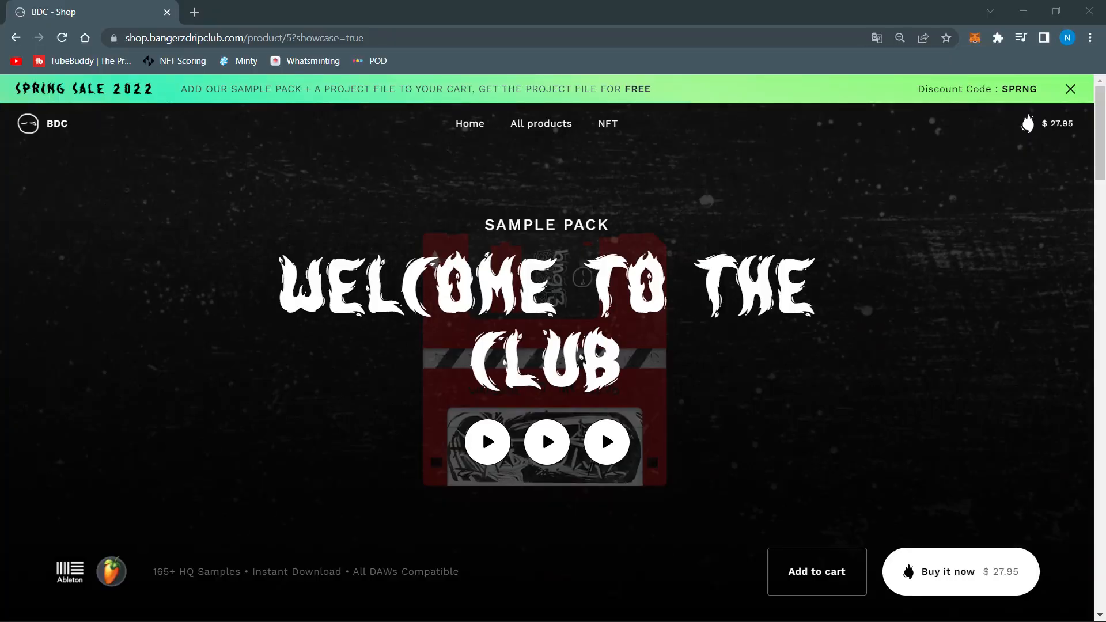
Step: Switch to Chrome, look through the Welcome To The Club sample pack page, and proceed from the cart to checkout
scroll(482, 428, down, 4)
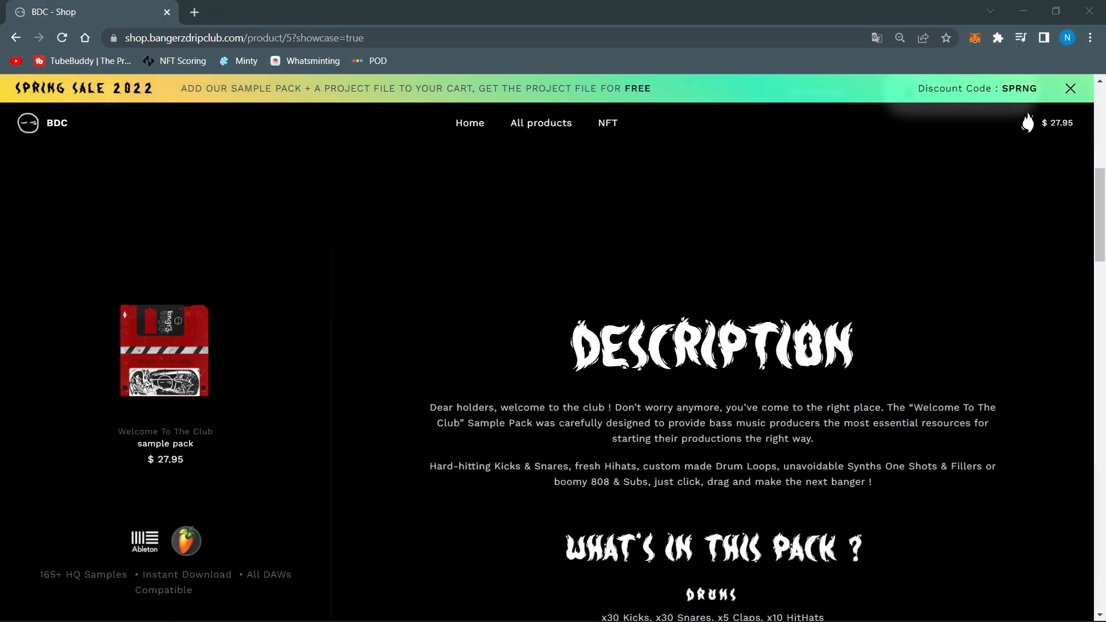
scroll(553, 369, down, 4)
click(1039, 123)
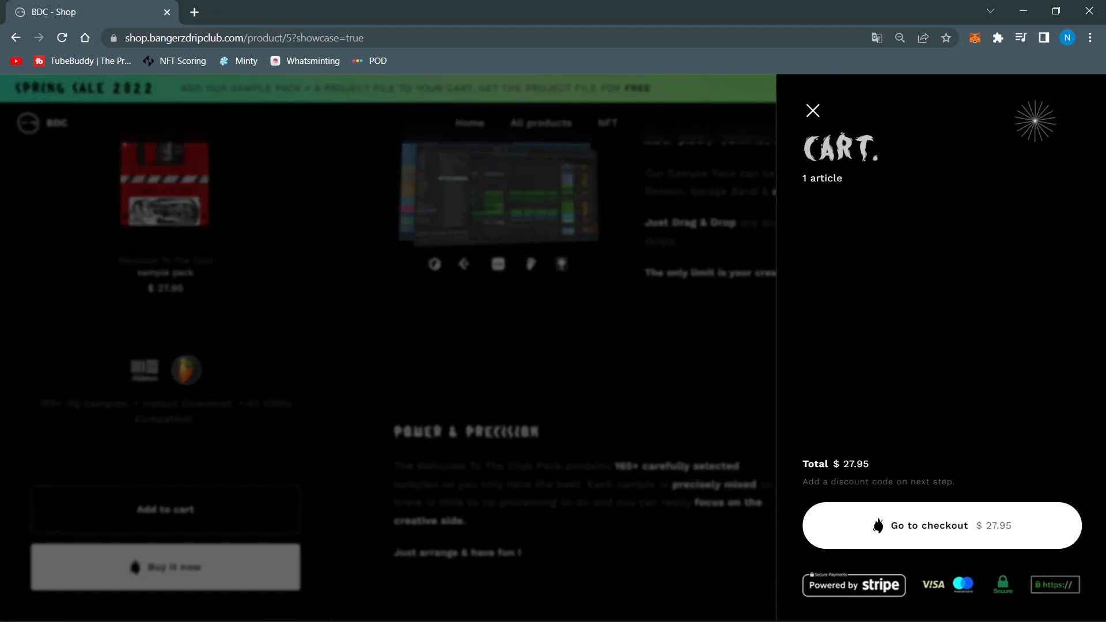
click(940, 526)
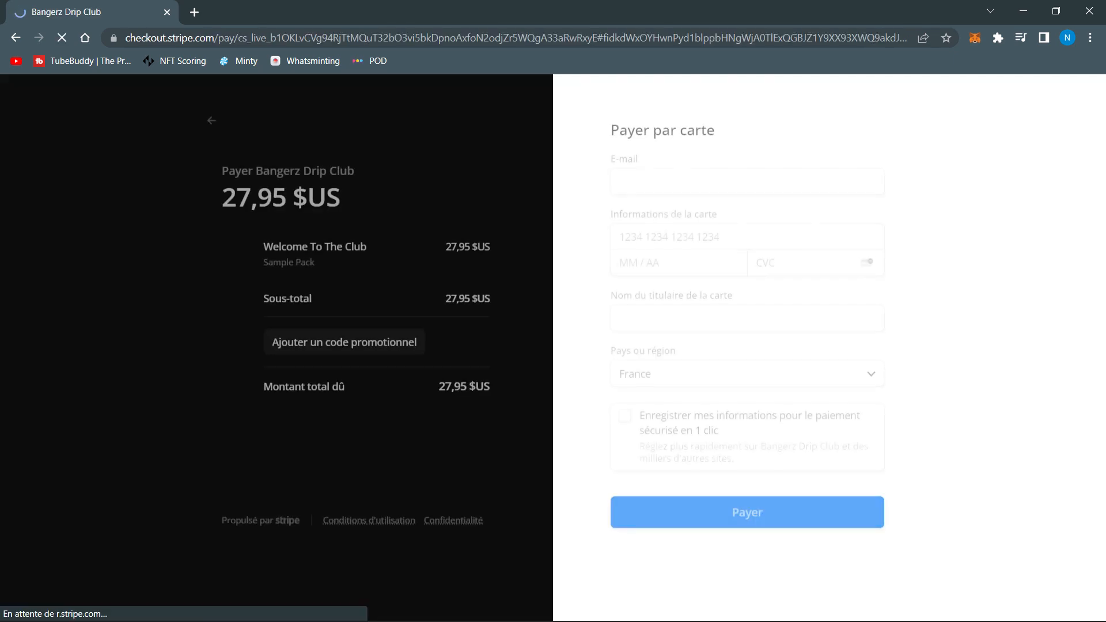
Step: Apply the promotional code 20SUBS to the sample pack order
click(345, 342)
text(20SUBS)
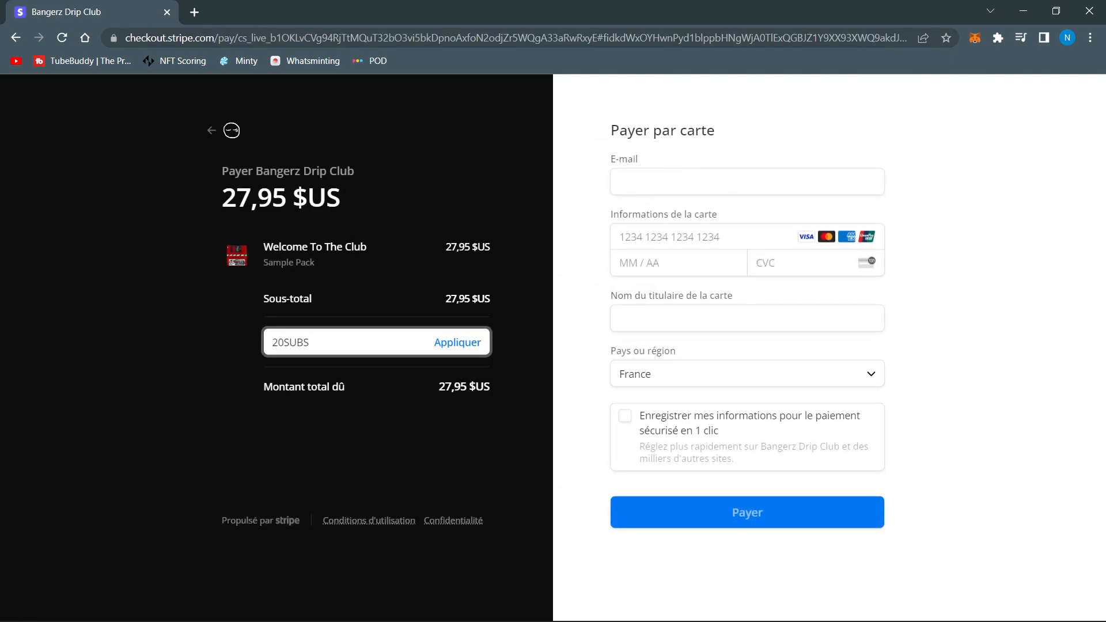
key(Return)
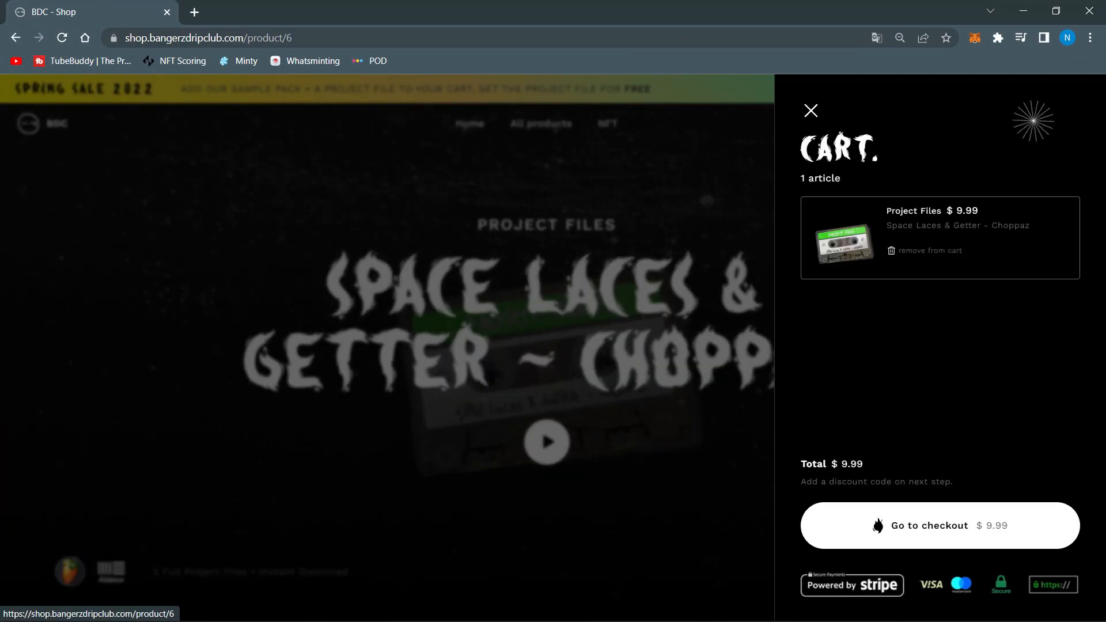
click(933, 243)
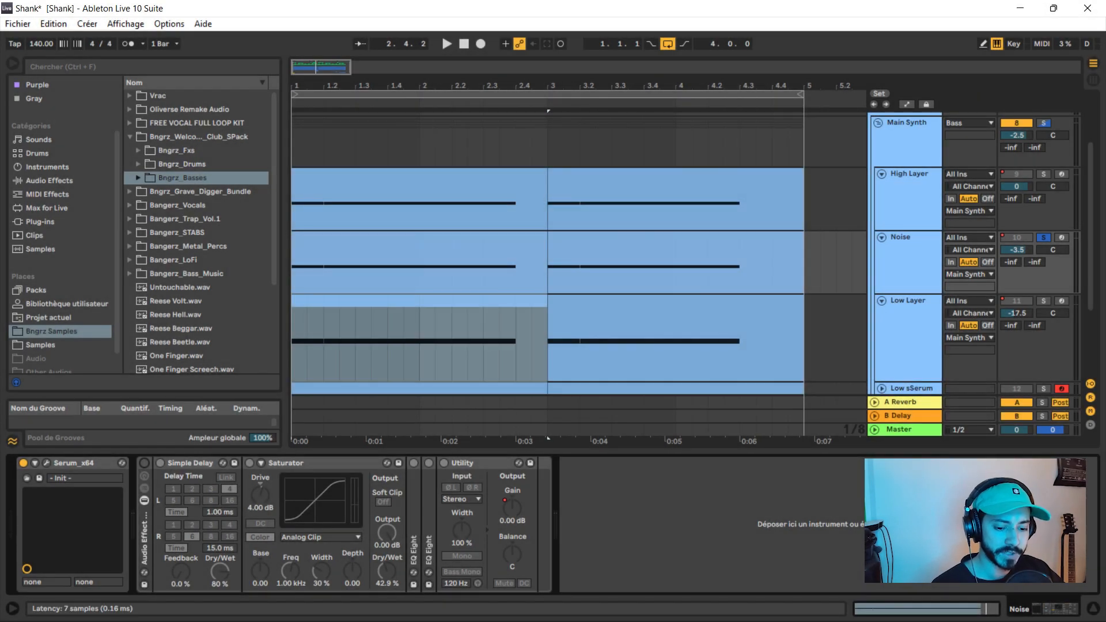
Step: Open Serum on the Noise track in Ableton Live and check the AlphaNz noise source and the LFO 1 modulation of its level
click(46, 463)
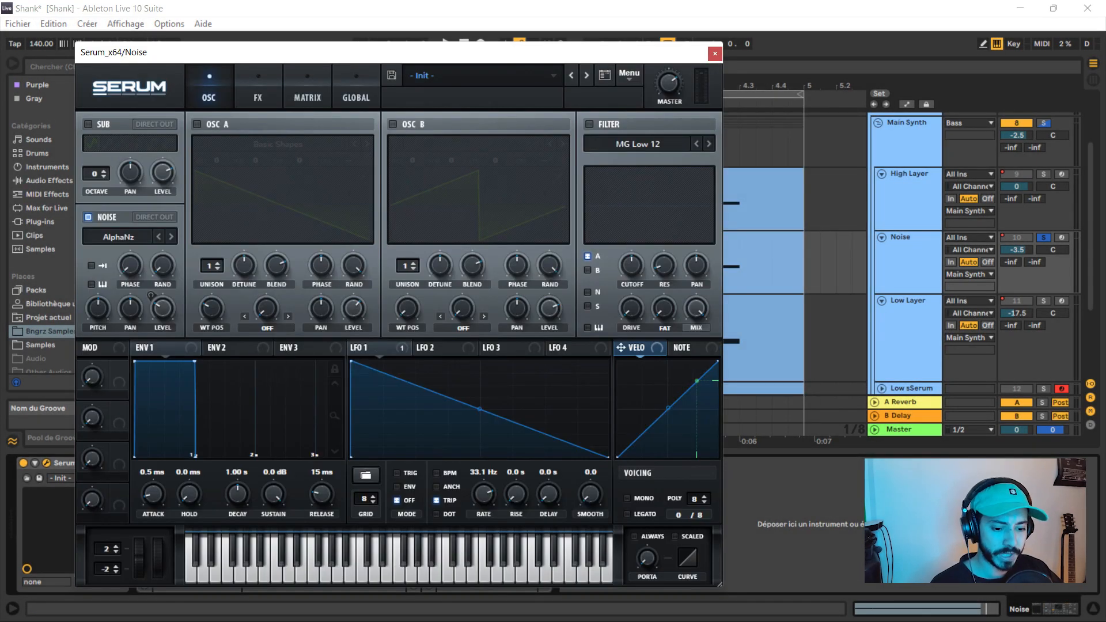
drag(150, 296, 151, 296)
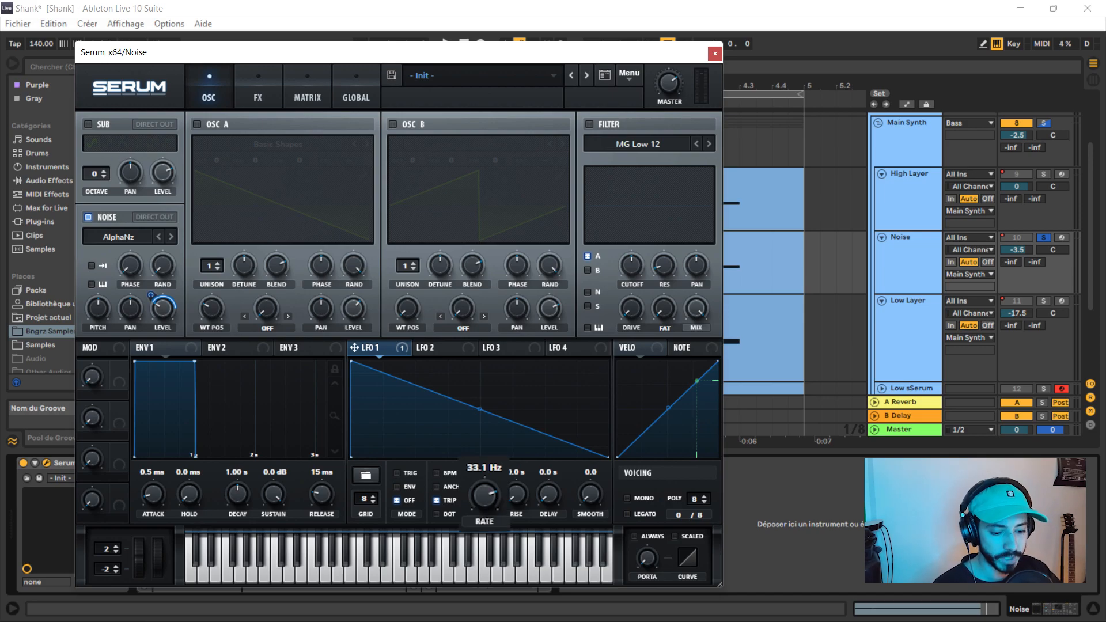
click(118, 237)
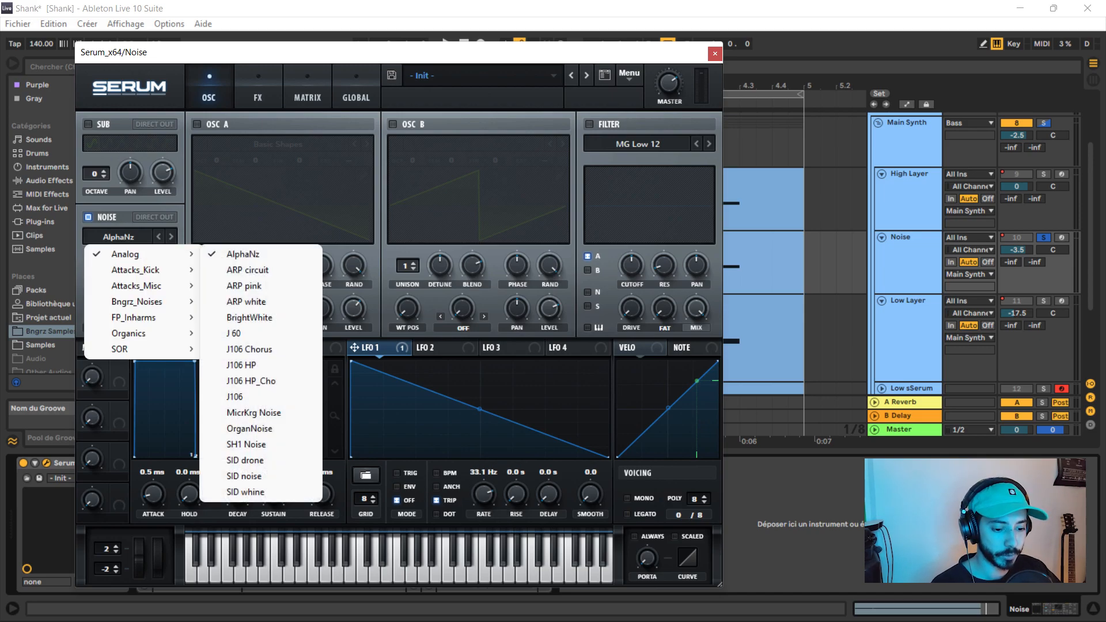
key(Escape)
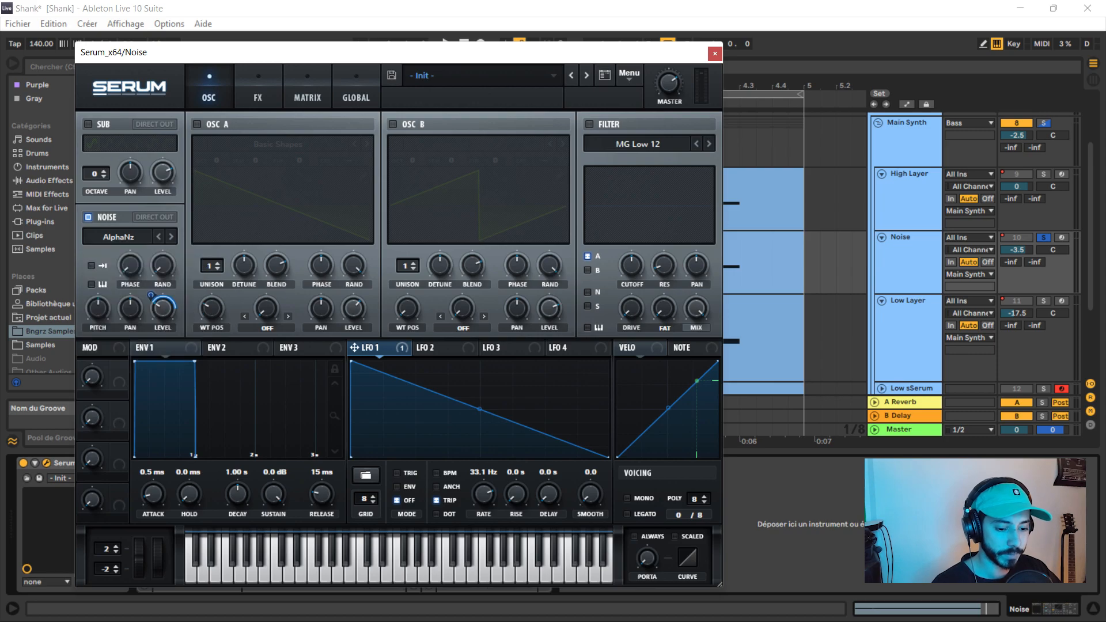
Step: Audition the Noise layer while checking the LFO 1 rate, view Serum's Diode 2 distortion effect, and close Serum
key(space)
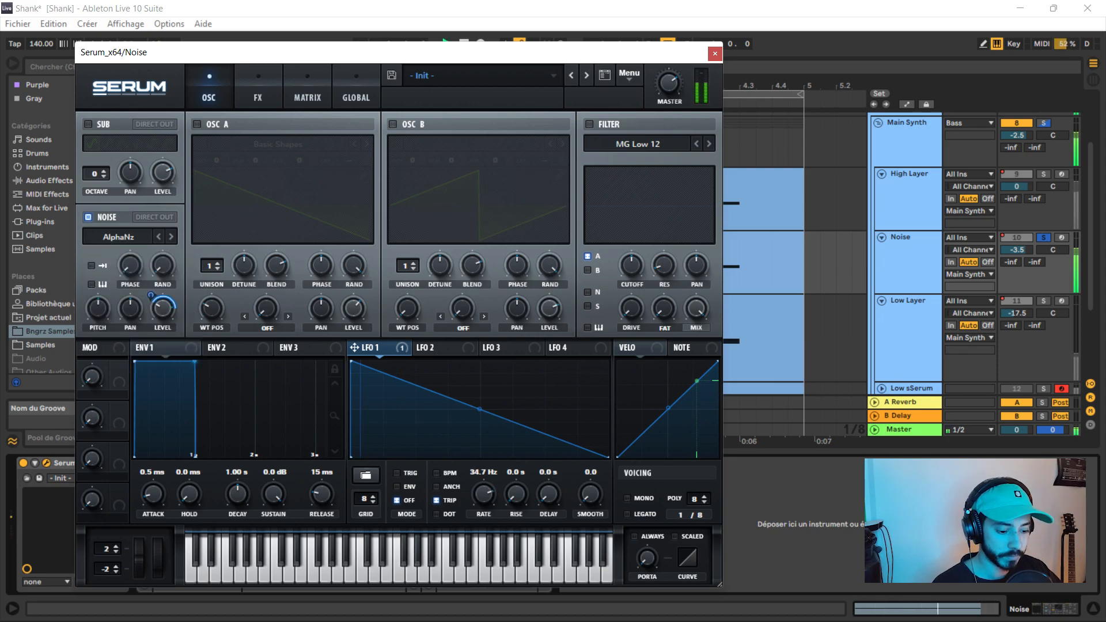
drag(483, 494, 483, 495)
key(space)
click(258, 97)
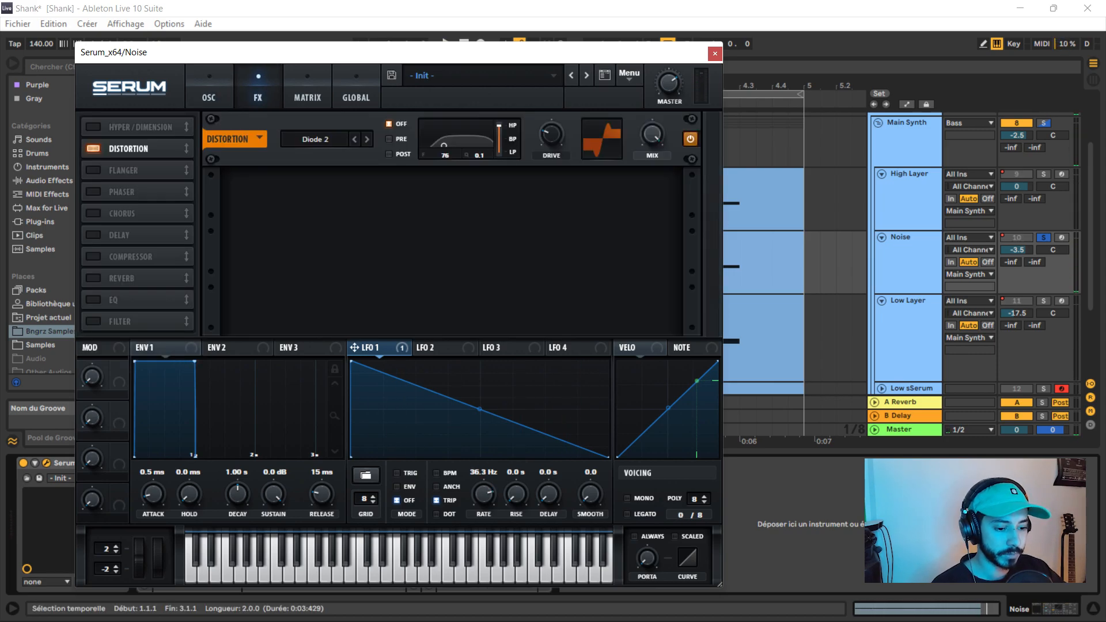
click(715, 53)
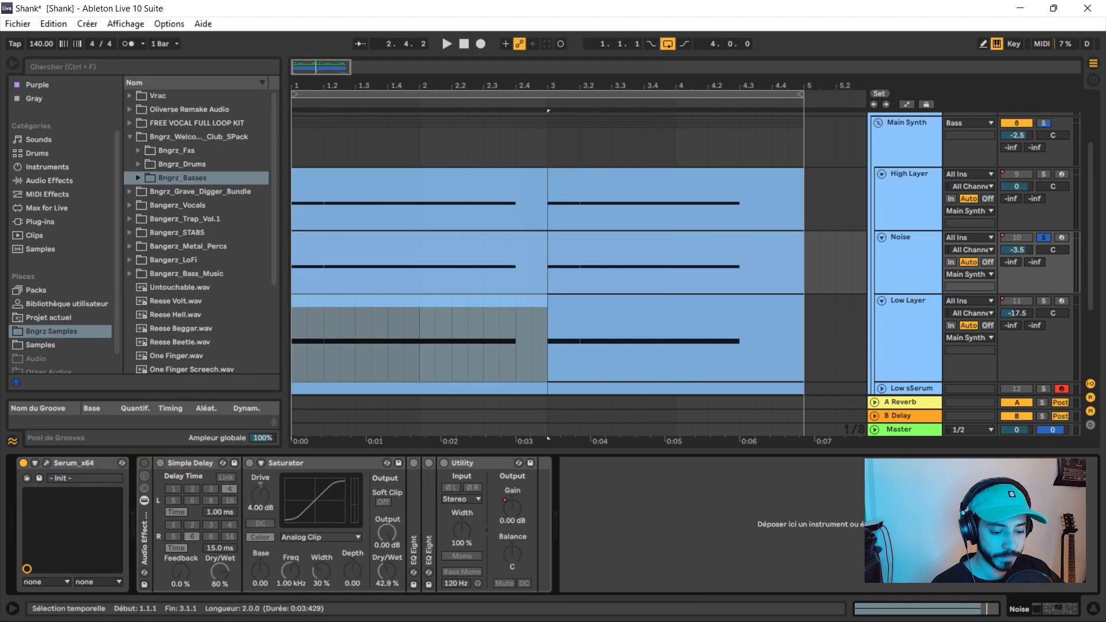
Step: Enable the Noise track's Audio Effect Rack, bypass the devices after Simple Delay, and audition the layer with only the delay
click(145, 463)
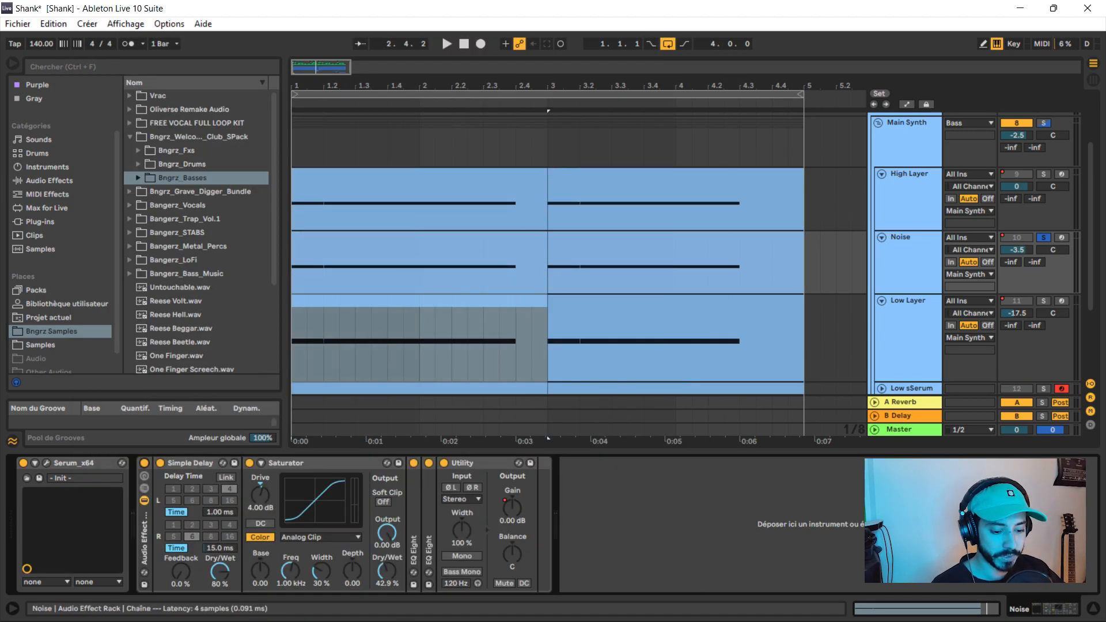
click(250, 463)
click(444, 463)
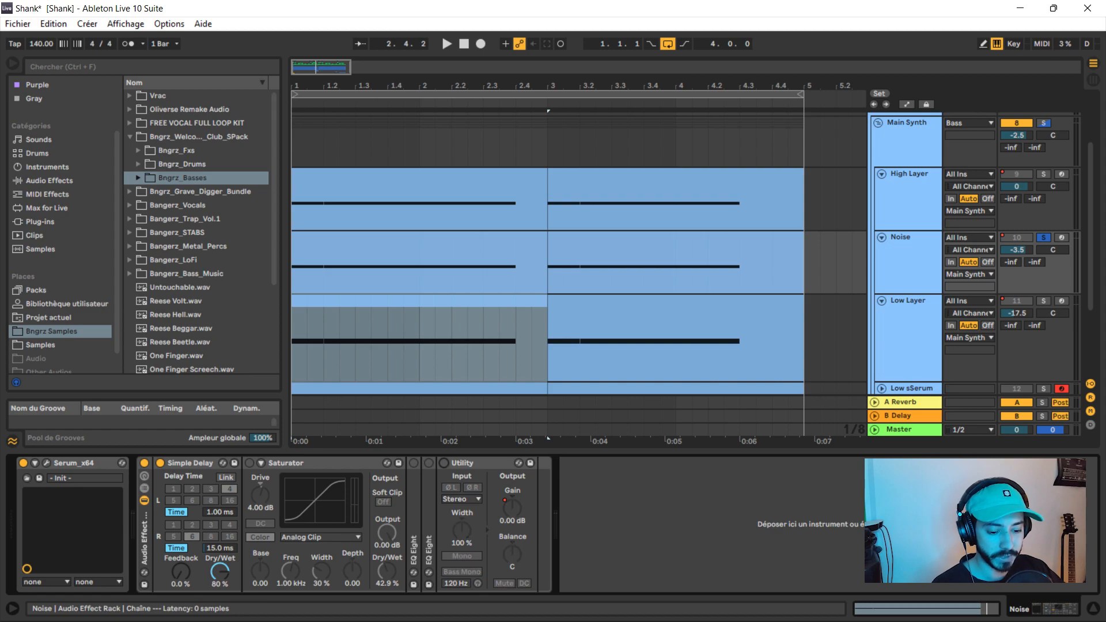
key(space)
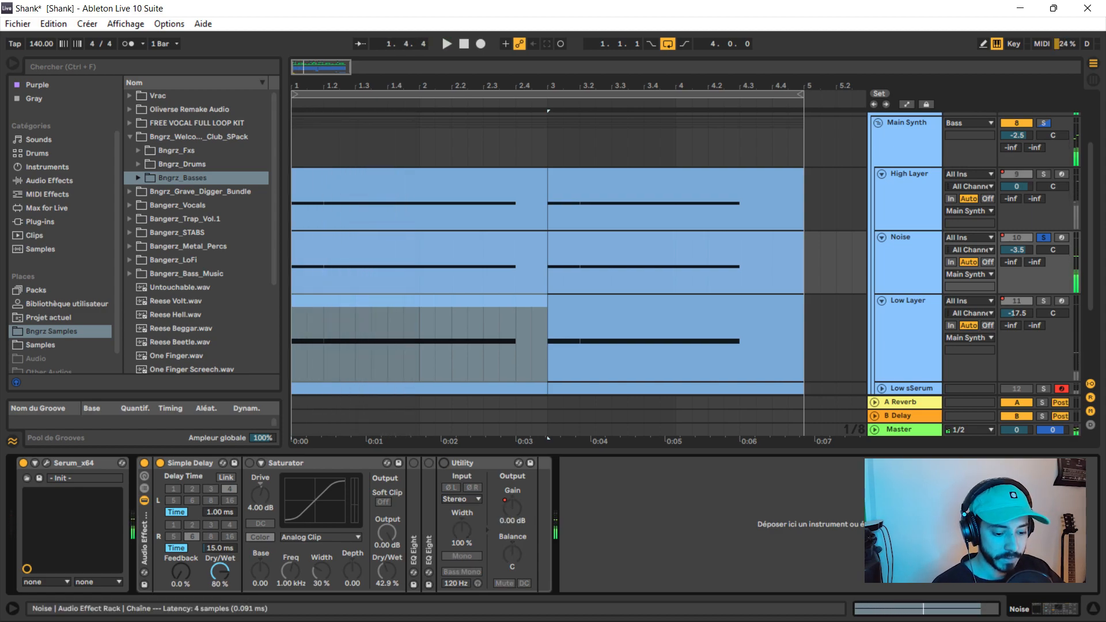
Step: Enable the Saturator on the Noise track and audition the layer with it
click(249, 463)
key(space)
key(space)
Step: Enable both EQ Eight devices on the Noise track, unfolding each to check its curve, and audition the layer
double_click(413, 536)
click(413, 463)
double_click(448, 464)
double_click(428, 536)
click(428, 463)
double_click(462, 463)
key(space)
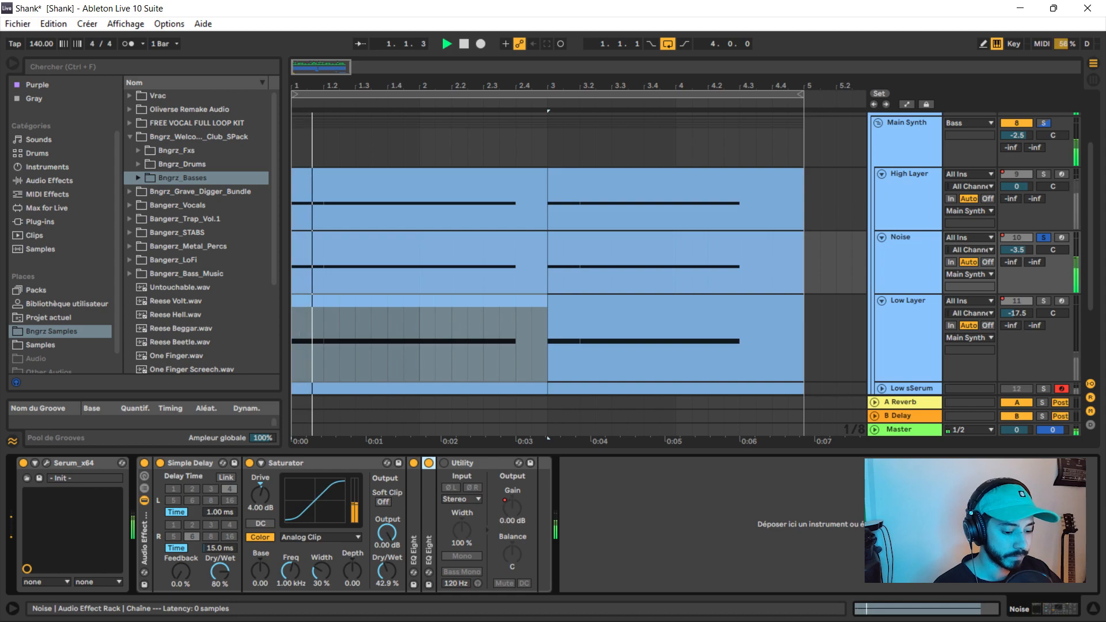
Step: Enable the Utility on the Noise track, show its Gain automation in the arrangement, and play the layer
click(444, 463)
right_click(515, 511)
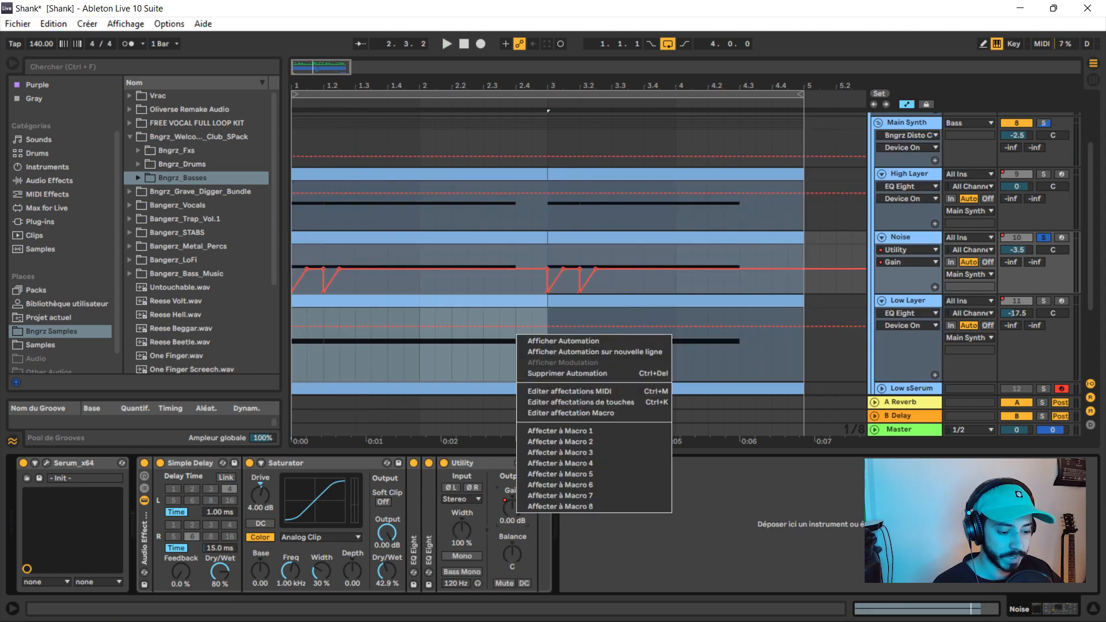
click(563, 341)
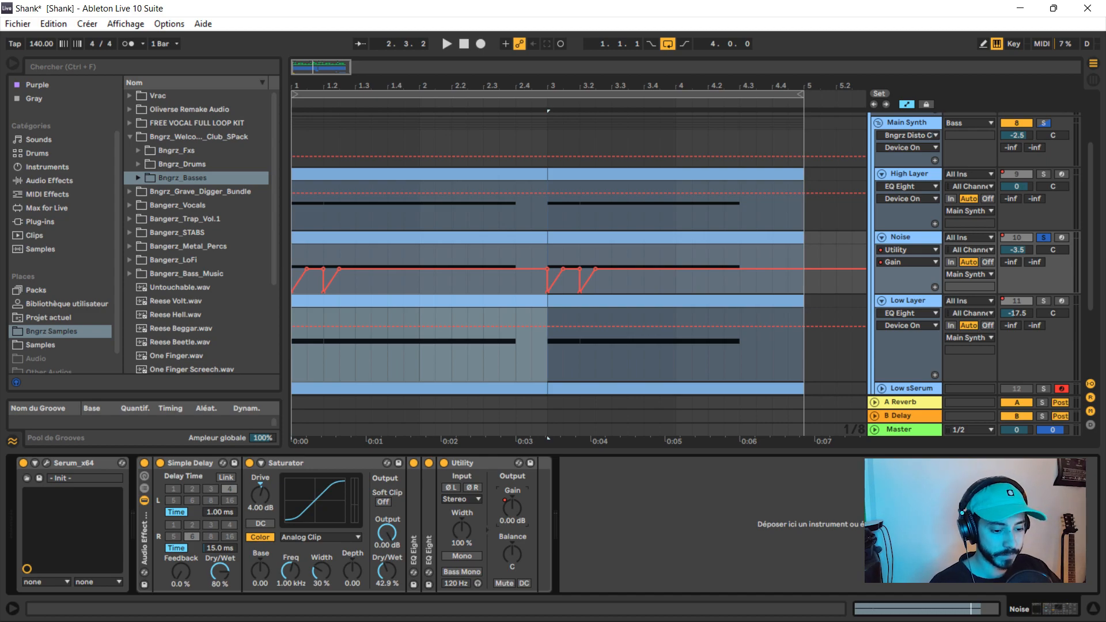
key(space)
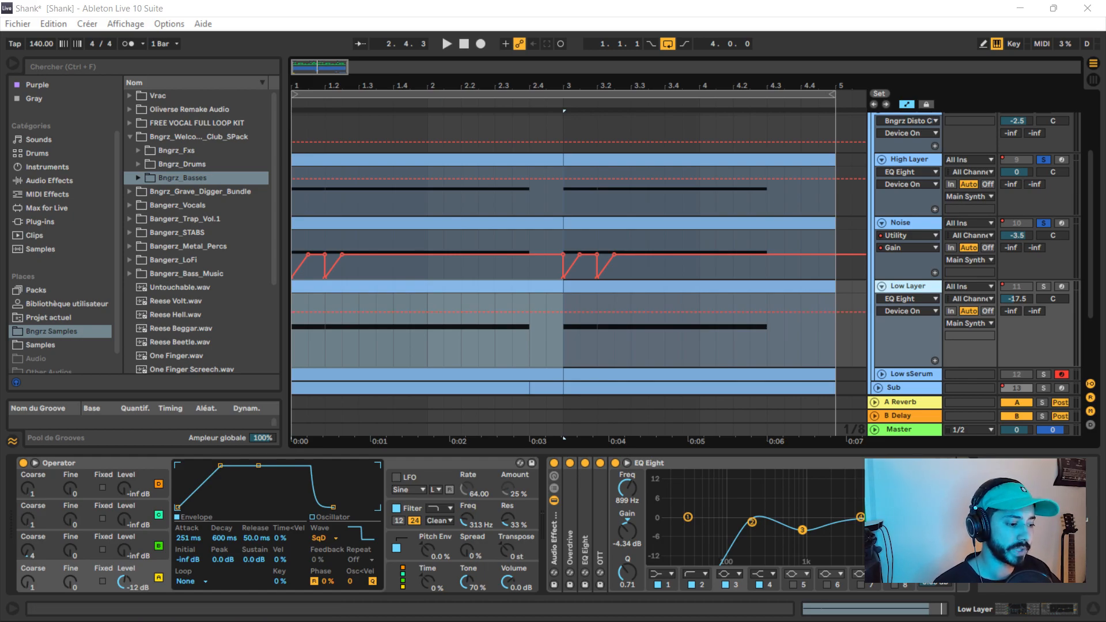
Step: Display the High Layer and Noise device chains and play the two soloed layers together
click(910, 160)
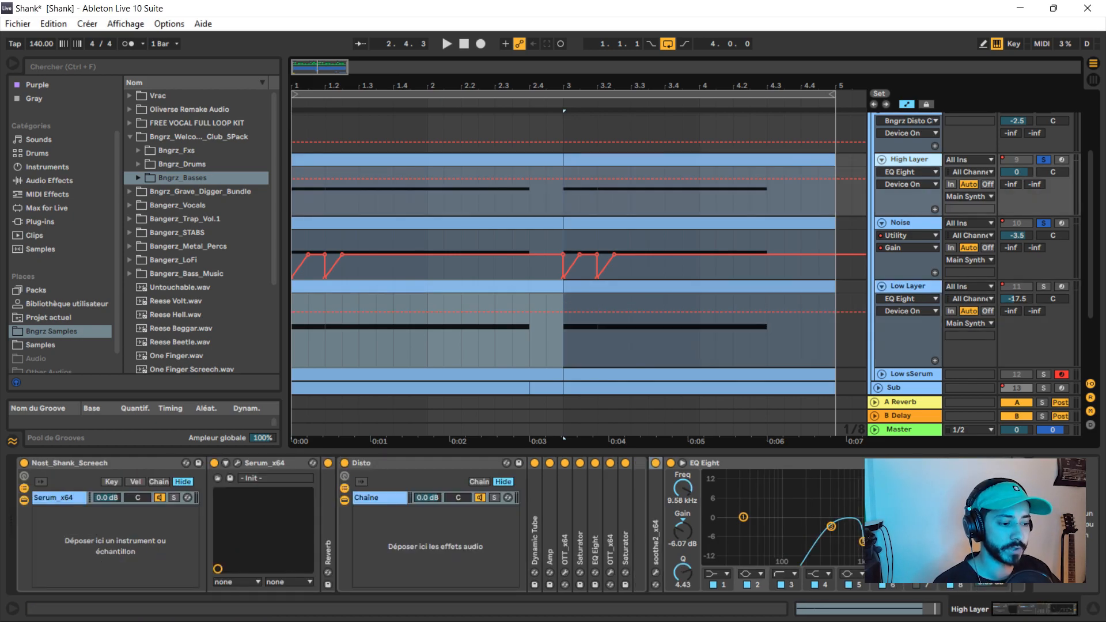
click(902, 223)
key(space)
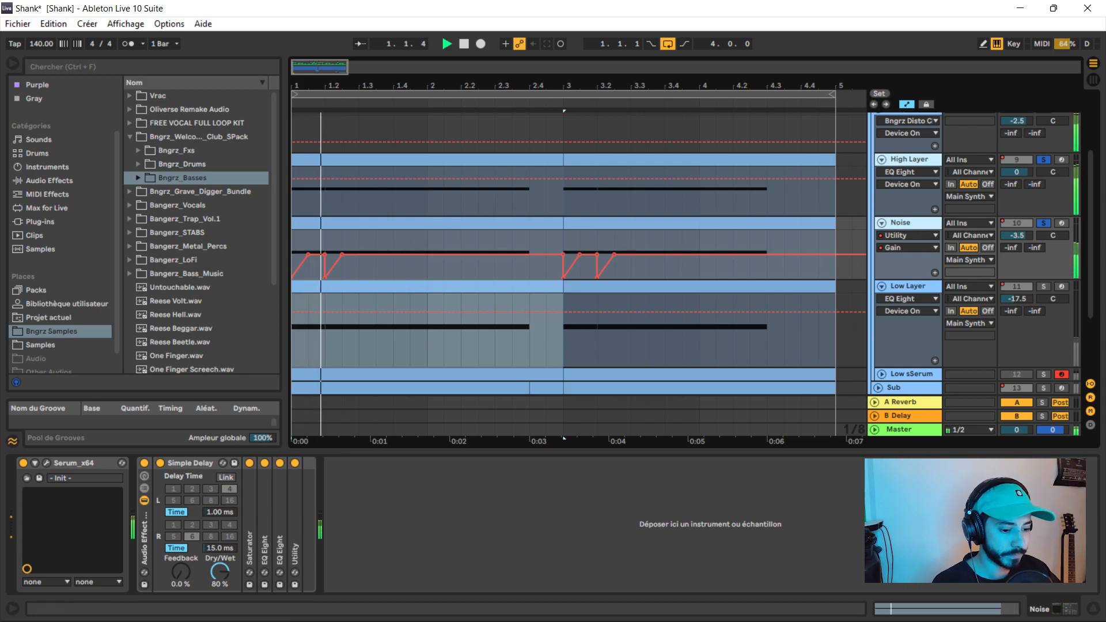
Step: Bypass the Low Layer's Audio Effect Rack and display the filter envelope of its Operator
click(908, 286)
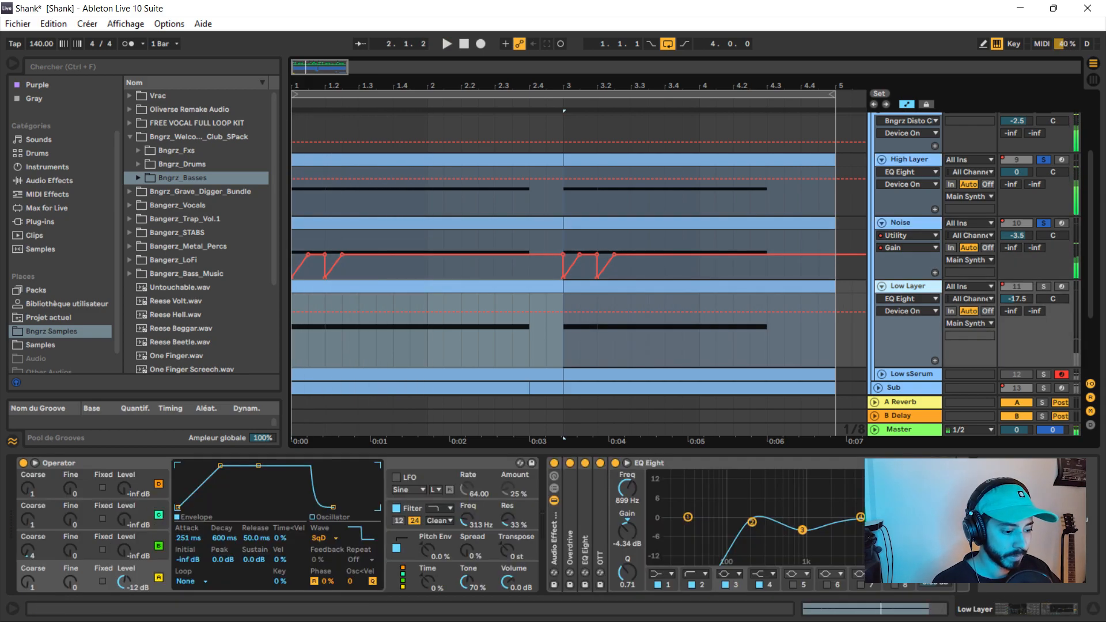
click(553, 463)
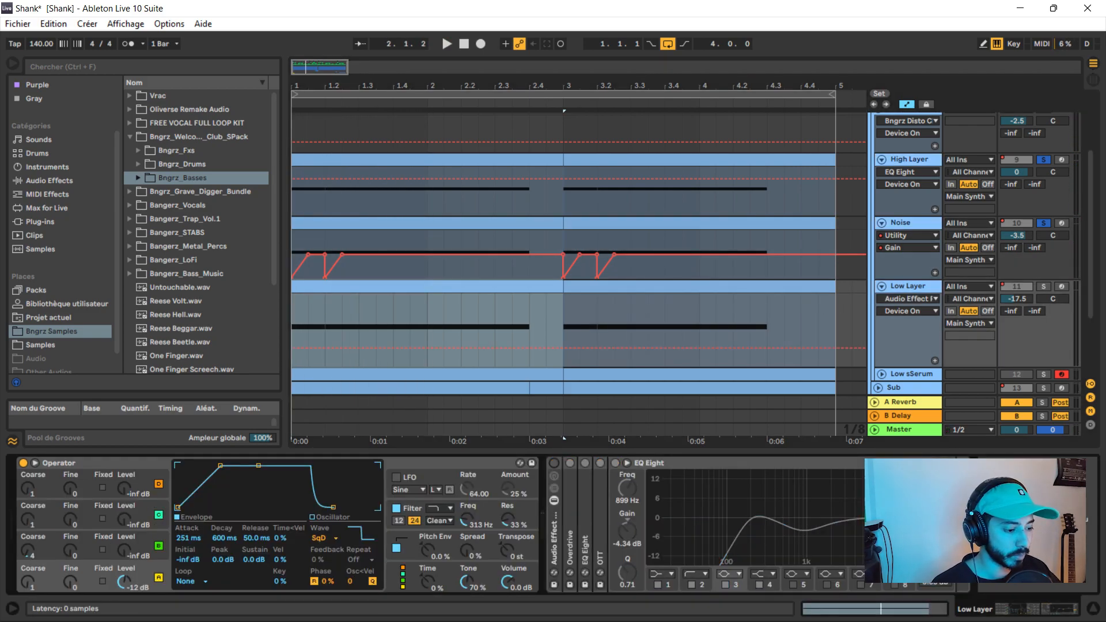
click(467, 511)
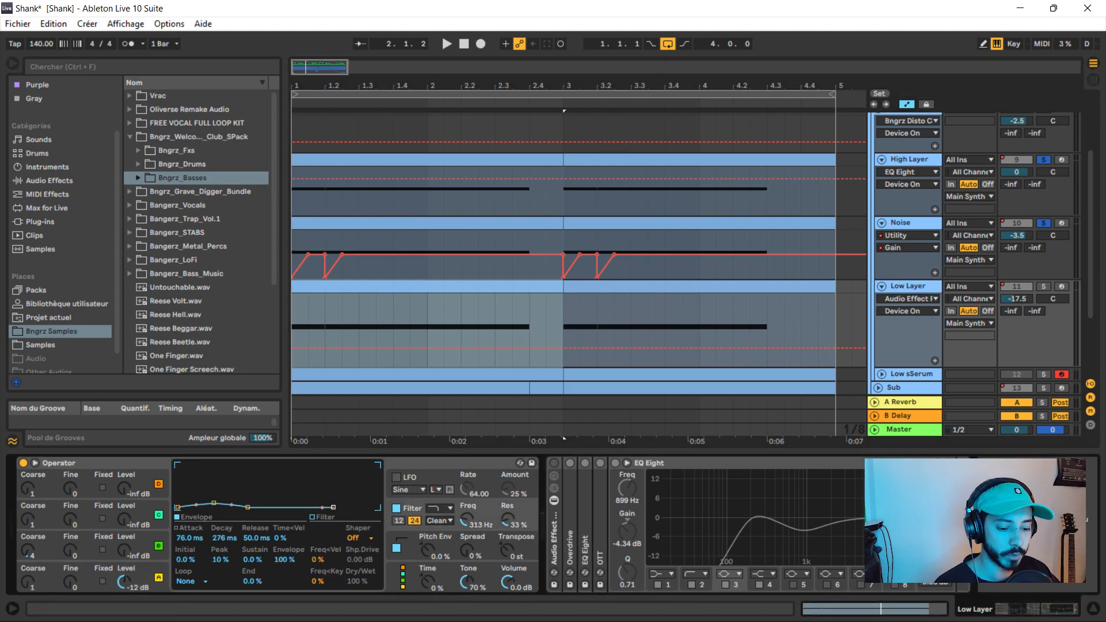
Step: Solo the Low Layer and audition its Operator sound without the effect rack
click(1044, 286)
key(space)
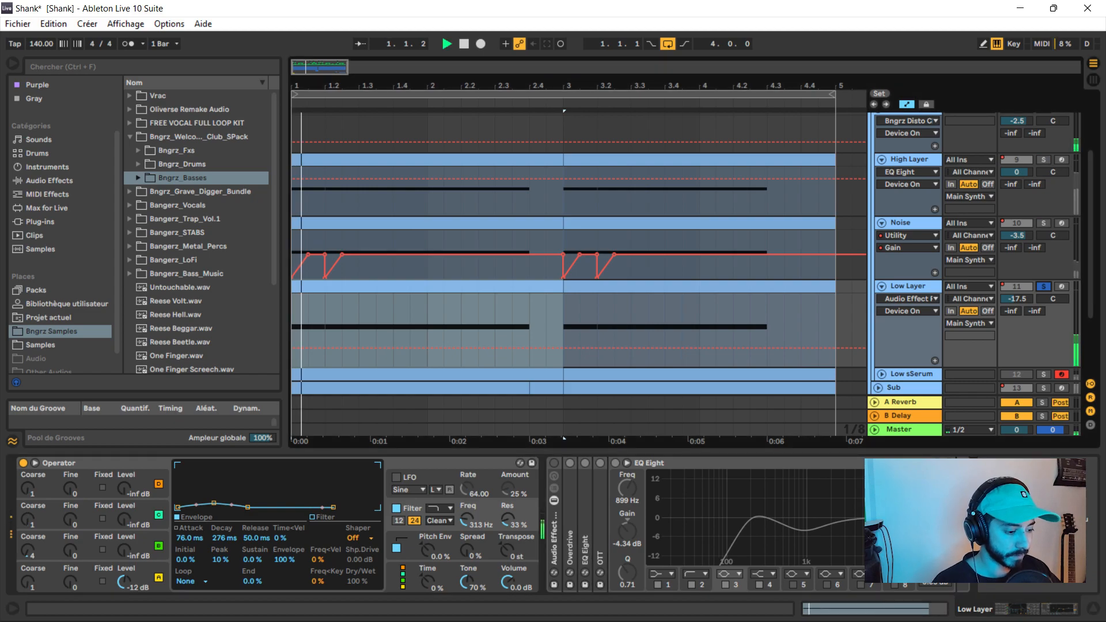
key(space)
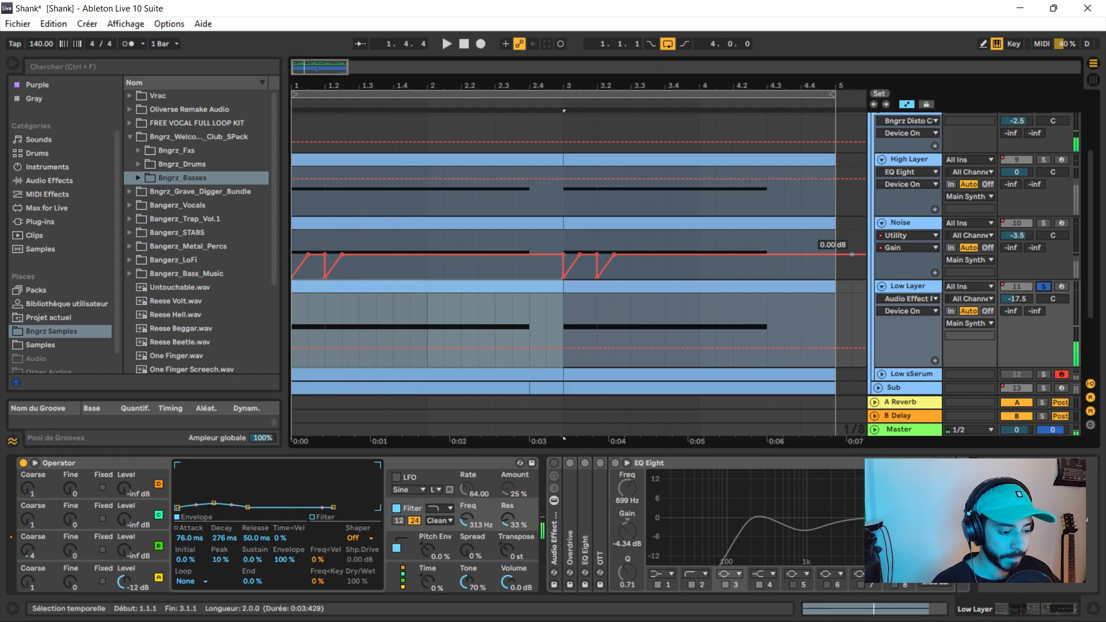
Step: Solo the Low sSerum track and open its Serum plug-in
scroll(576, 254, down, 3)
click(1044, 288)
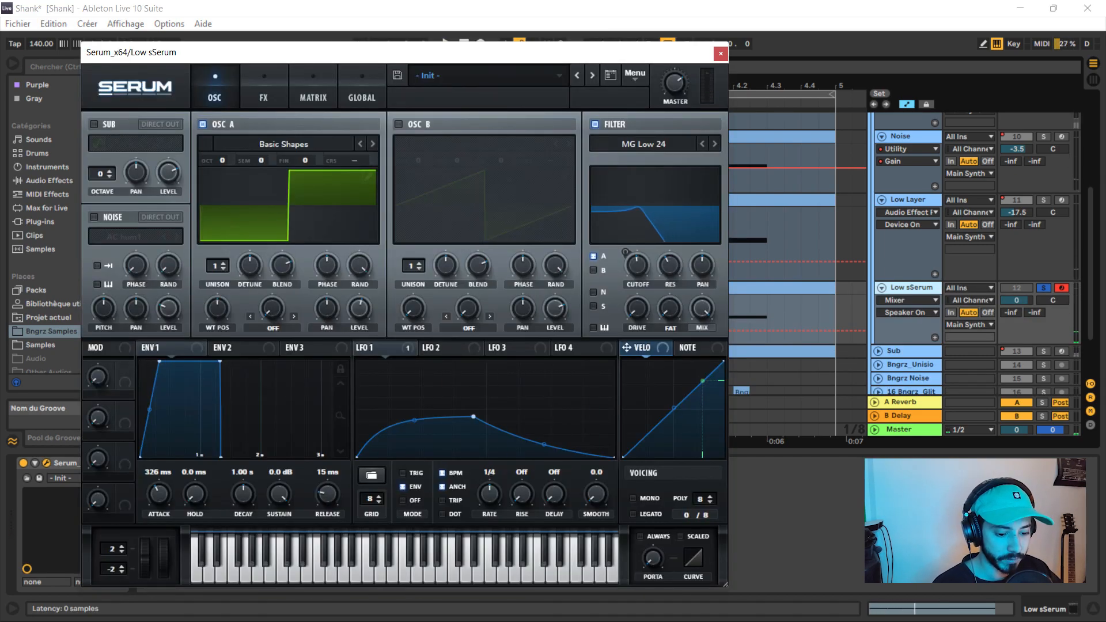
Step: Set the envelope 1 attack of the Low sSerum patch to 363 ms
drag(159, 494, 159, 493)
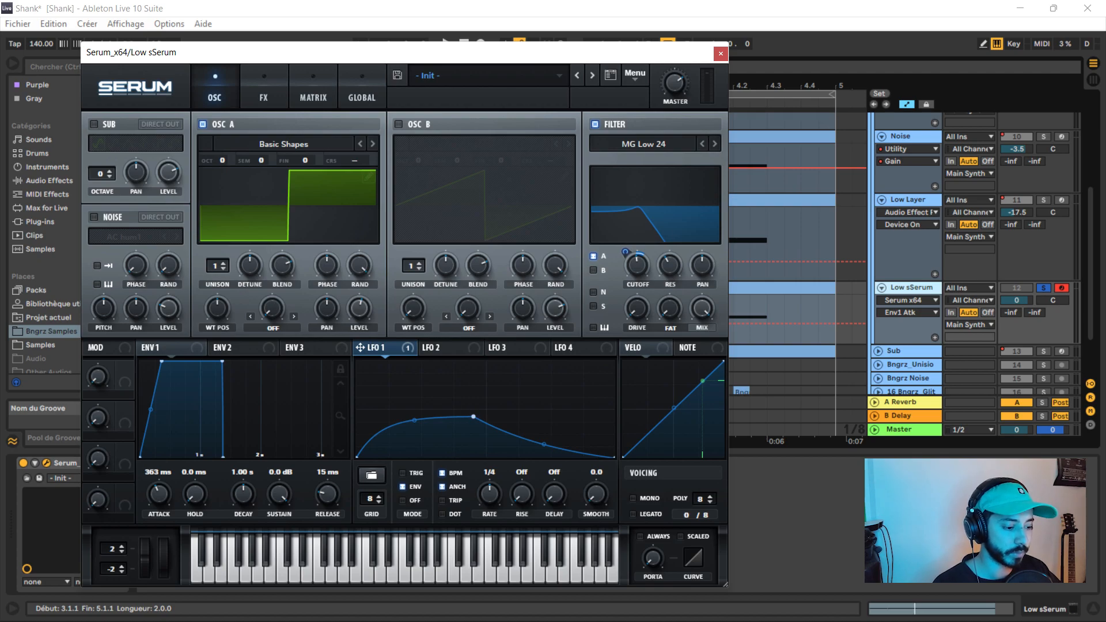
Step: Re-enable the Low Layer's Audio Effect Rack with only the Overdrive active inside it, and audition the result
click(908, 200)
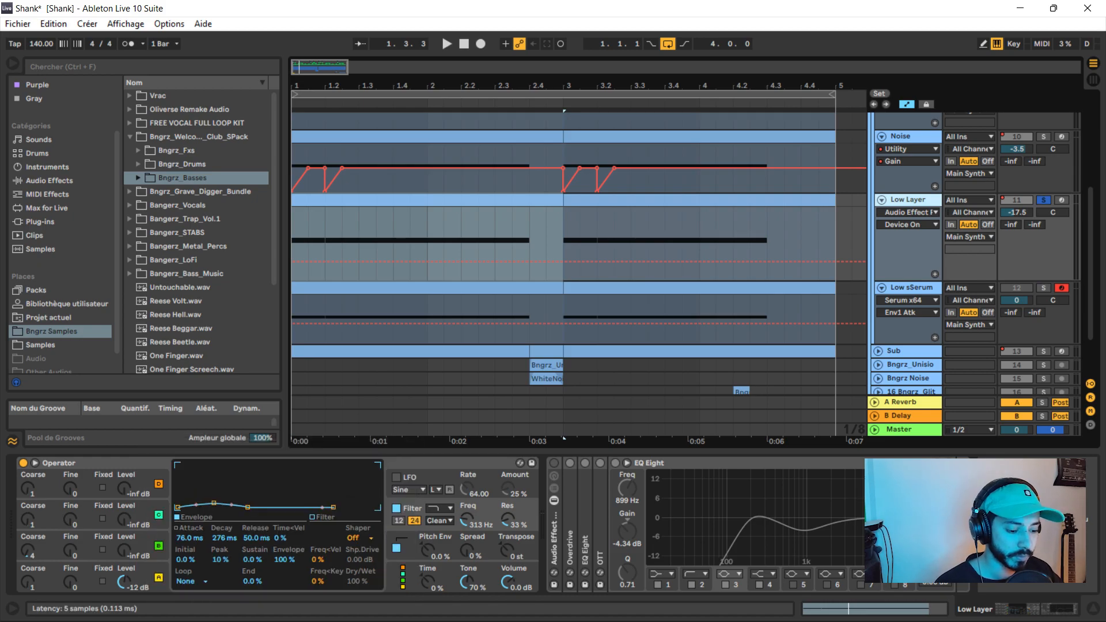
click(554, 464)
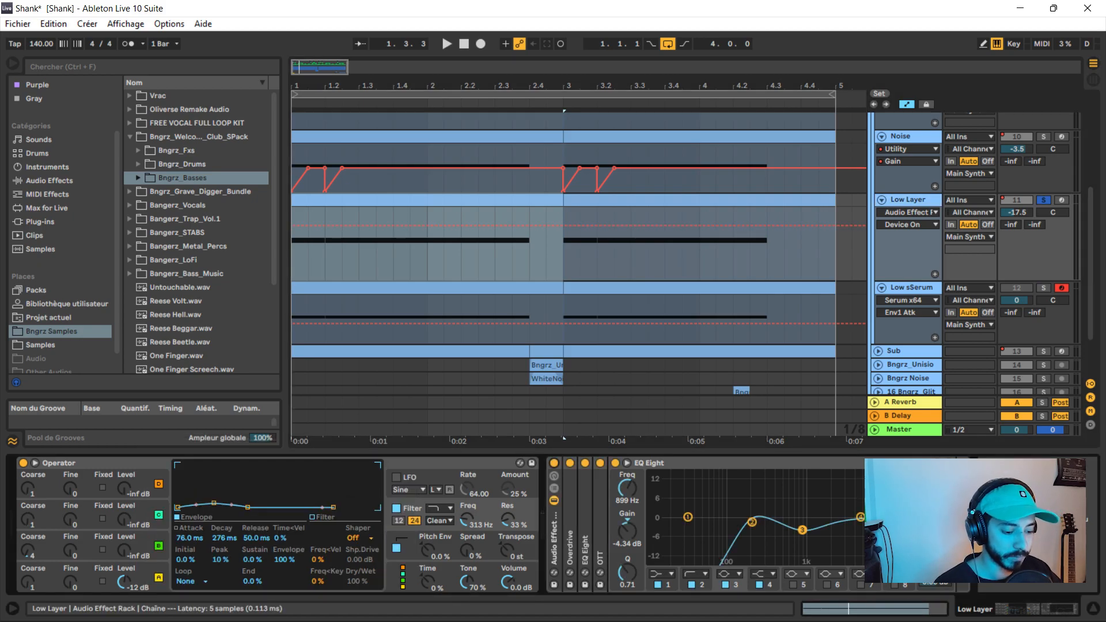
double_click(570, 546)
click(650, 463)
click(680, 463)
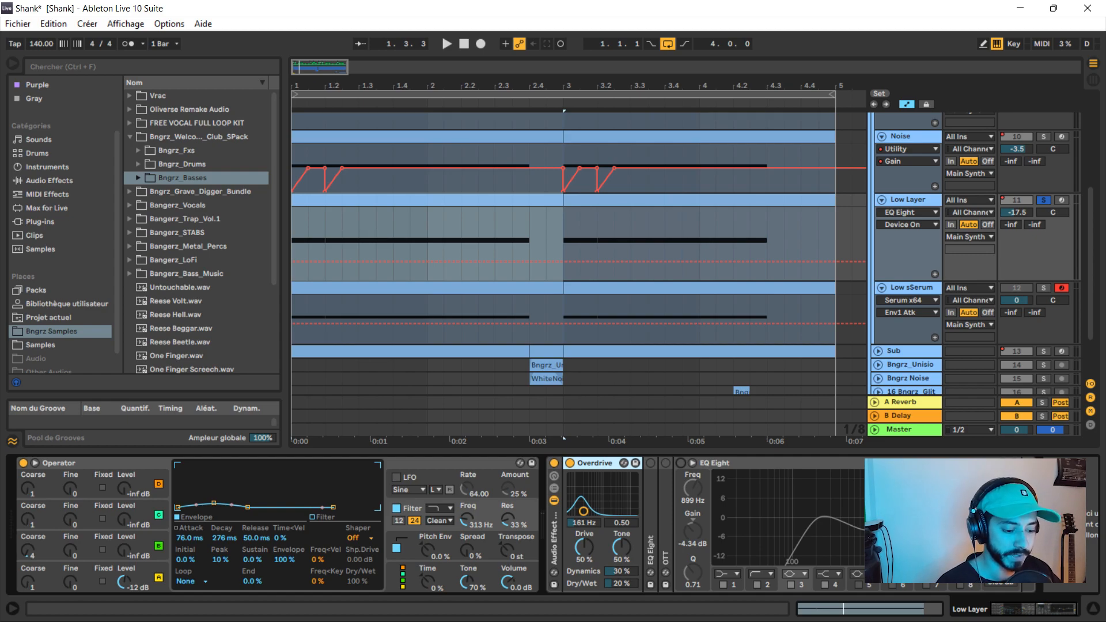
key(space)
key(space)
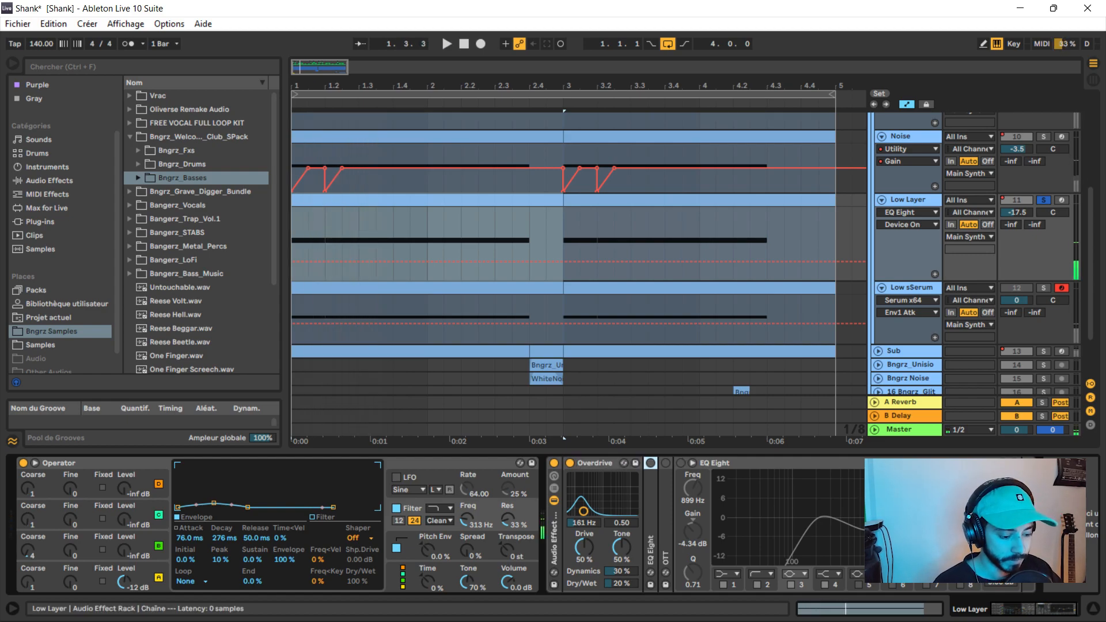
Step: Enable the EQ Eight that follows the Low Layer's Overdrive, display its curve and audition it
double_click(650, 463)
double_click(595, 463)
key(space)
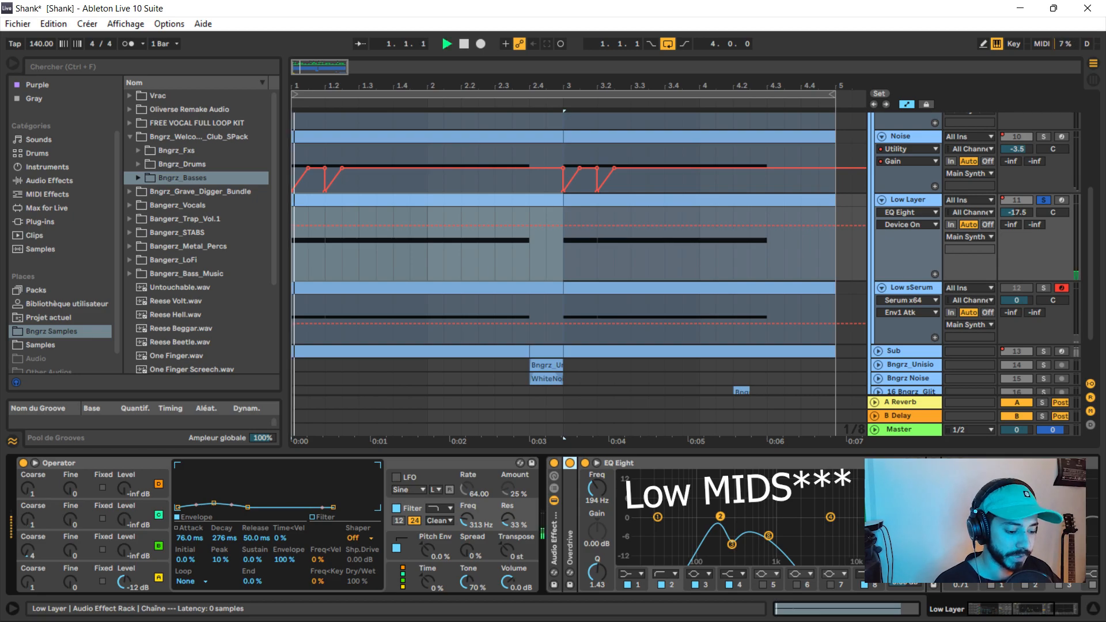
key(space)
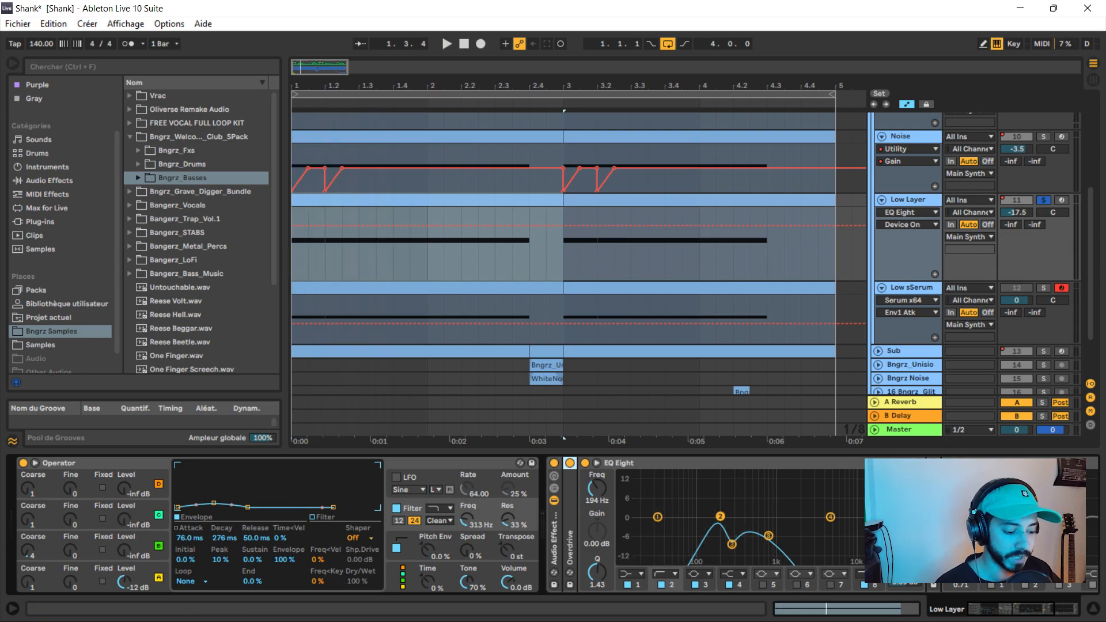
Step: Enable the OTT in the Low Layer's effect rack and audition the compressed sound
double_click(605, 464)
double_click(606, 463)
key(space)
key(space)
double_click(625, 463)
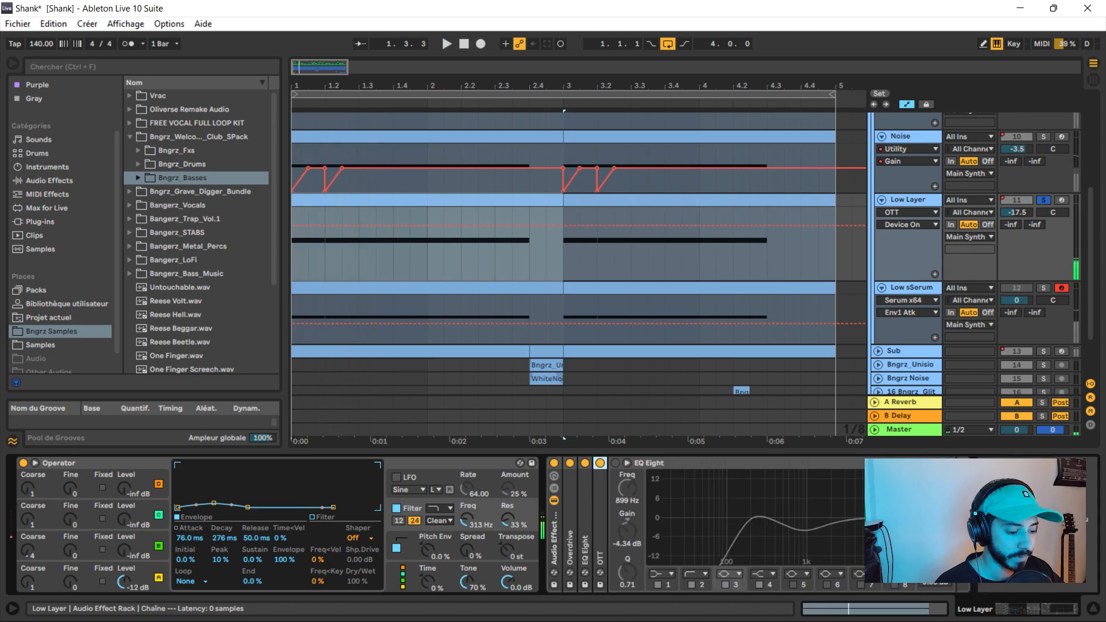
Step: Enable the final EQ Eight in the Low Layer's effect rack and audition the complete chain
click(615, 463)
key(space)
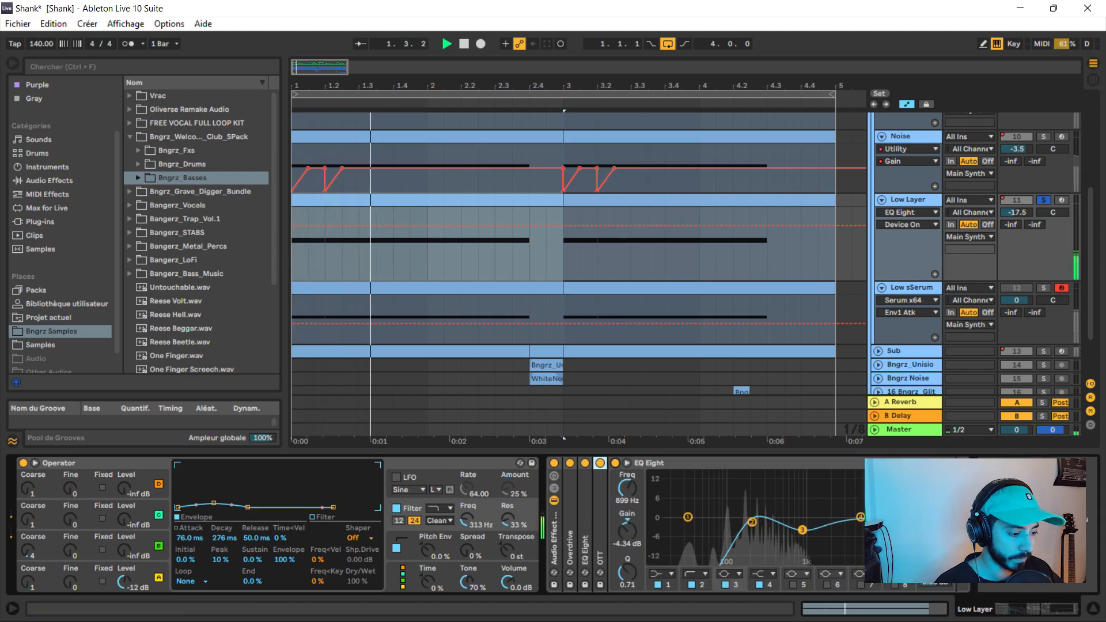
key(space)
Step: Collapse the Noise track, solo the Main Synth group and play its combined layers
scroll(578, 253, up, 1)
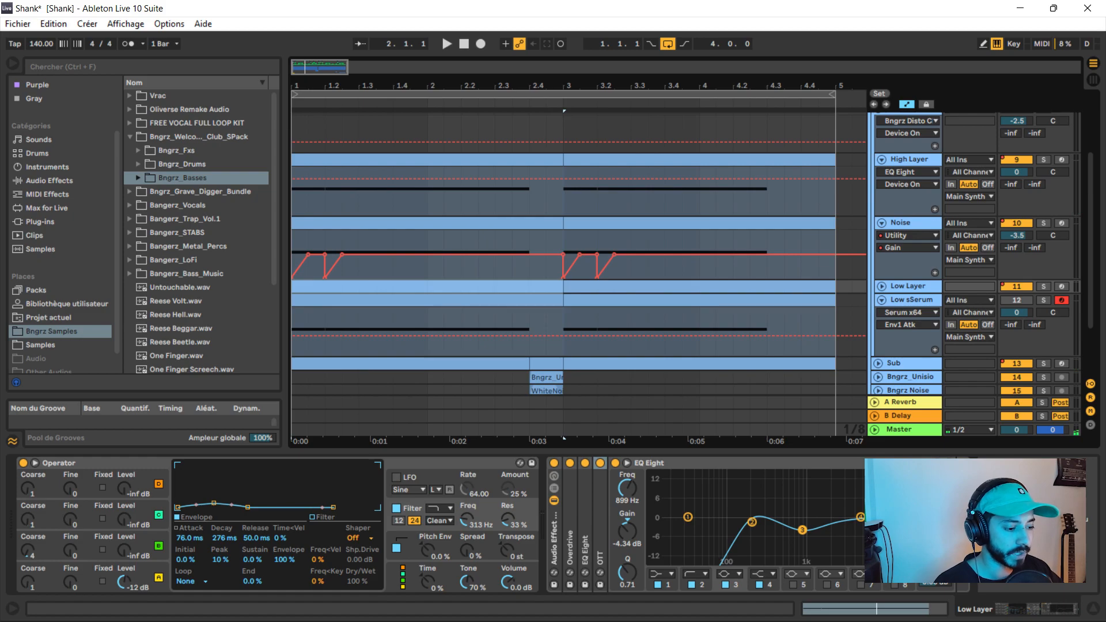
click(881, 223)
click(1043, 152)
key(space)
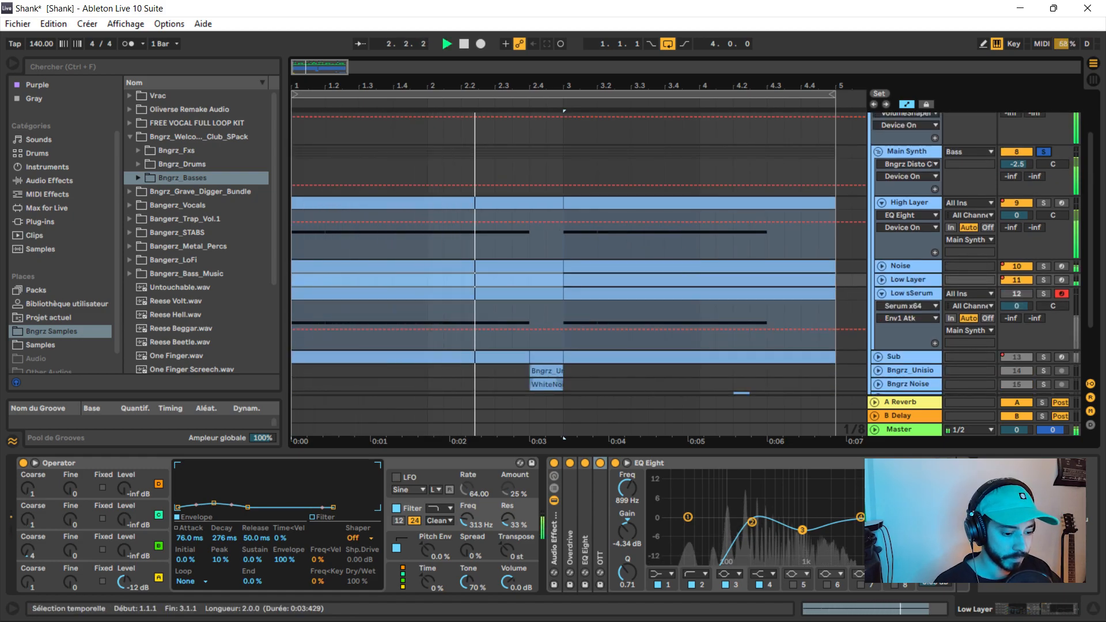
key(space)
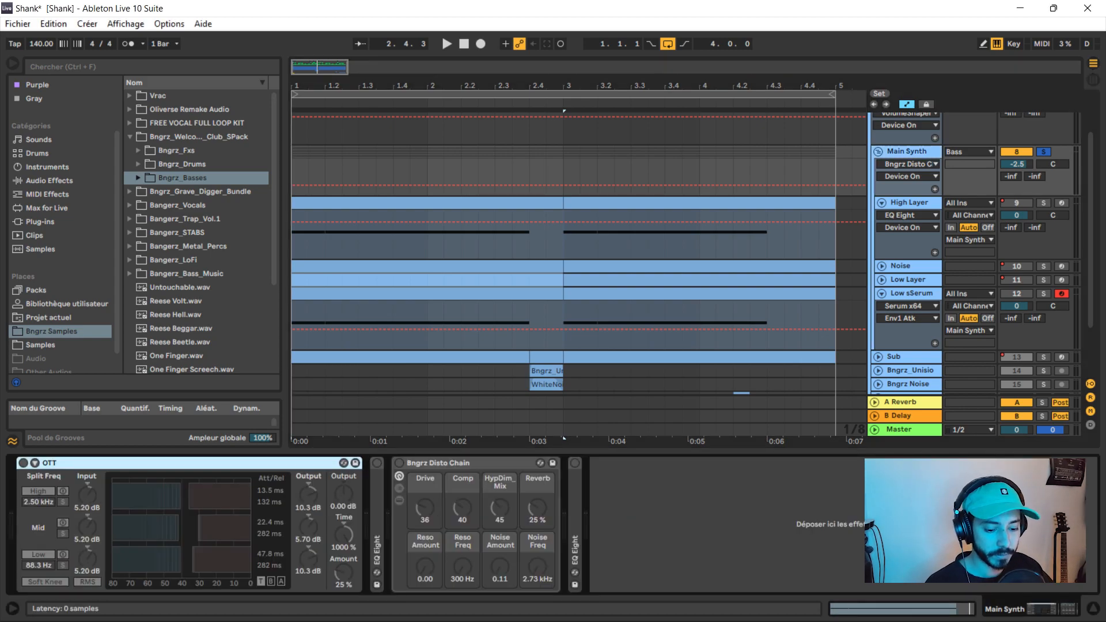
Step: Enable the Main Synth's OTT, first EQ Eight and Bngrz Disto Chain in order, auditioning the OTT stage
key(0)
key(space)
key(space)
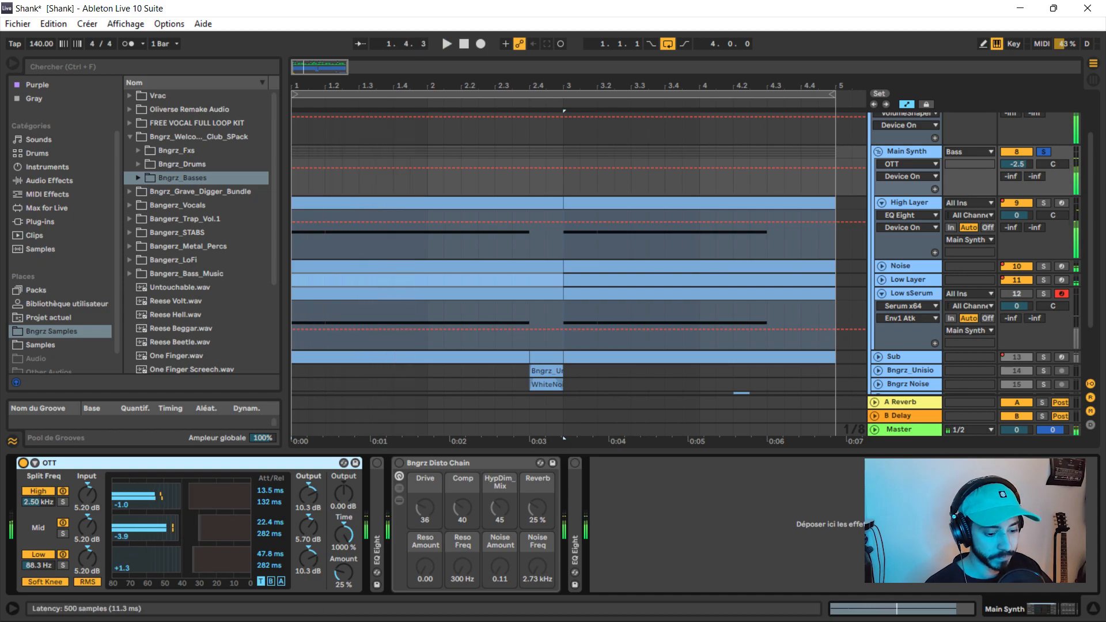
key(Right)
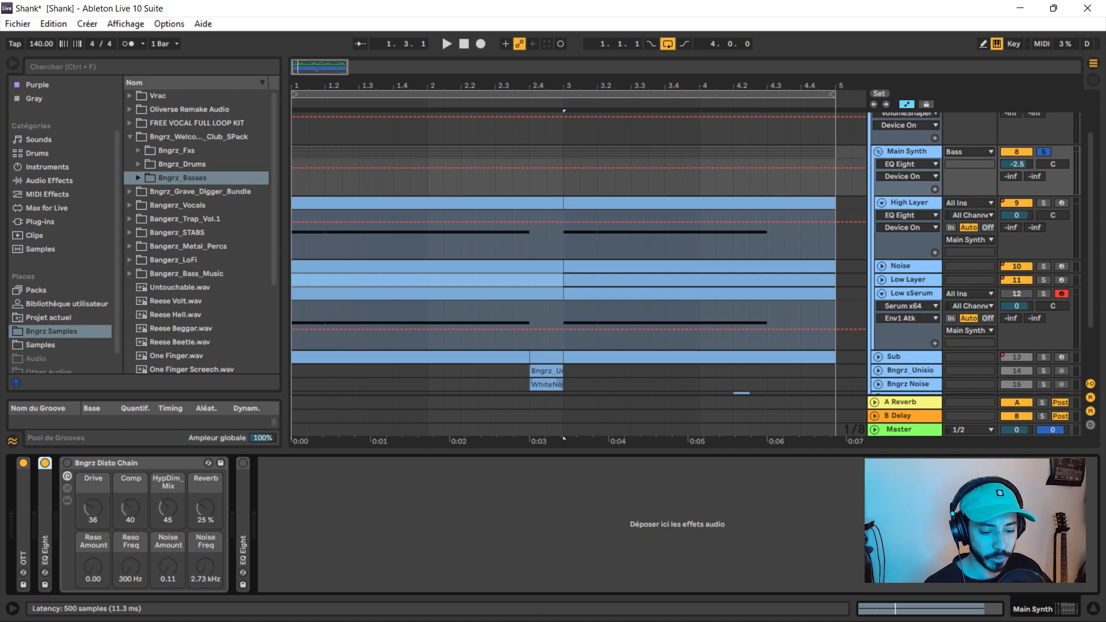
key(0)
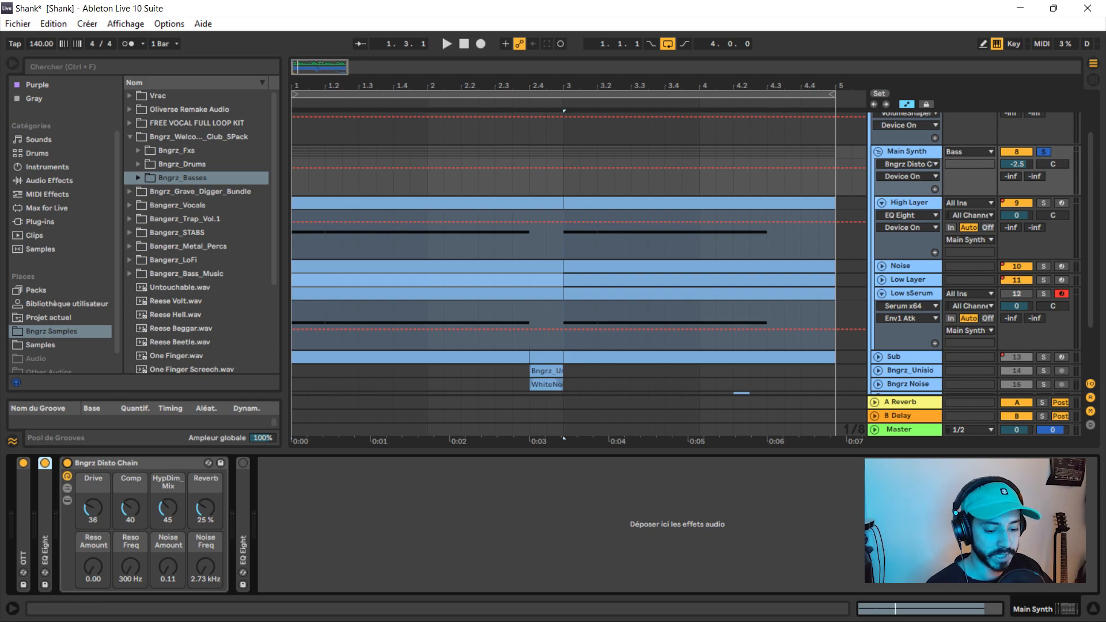
Step: During playback, set the Bngrz Disto Chain's Drive to 25, Comp to 55, HypDim Mix to 22 and Reverb to 22 %
key(space)
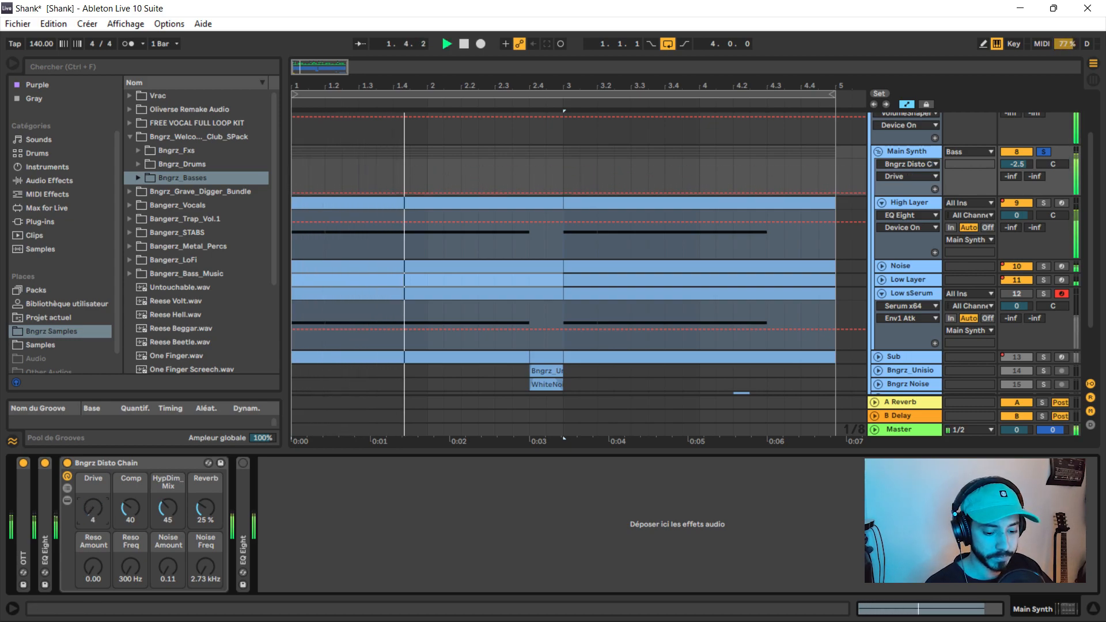
drag(93, 508, 94, 519)
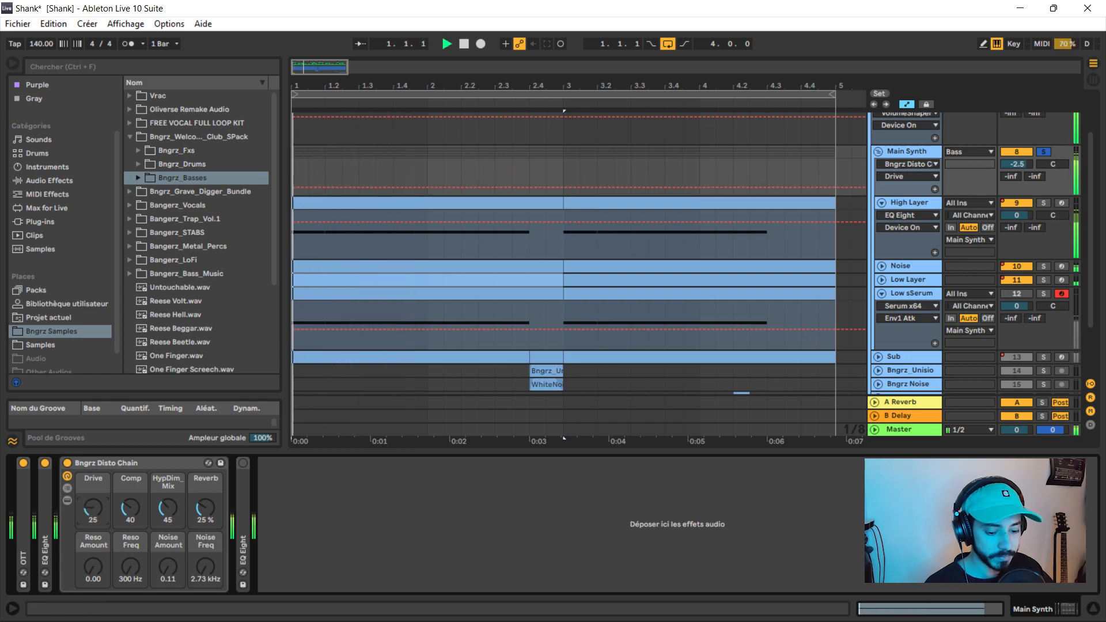
mouse_move(131, 508)
mouse_down()
mouse_move(131, 458)
mouse_move(131, 500)
mouse_up()
mouse_move(168, 508)
mouse_down()
mouse_move(168, 468)
mouse_move(168, 520)
mouse_up()
drag(205, 507, 205, 509)
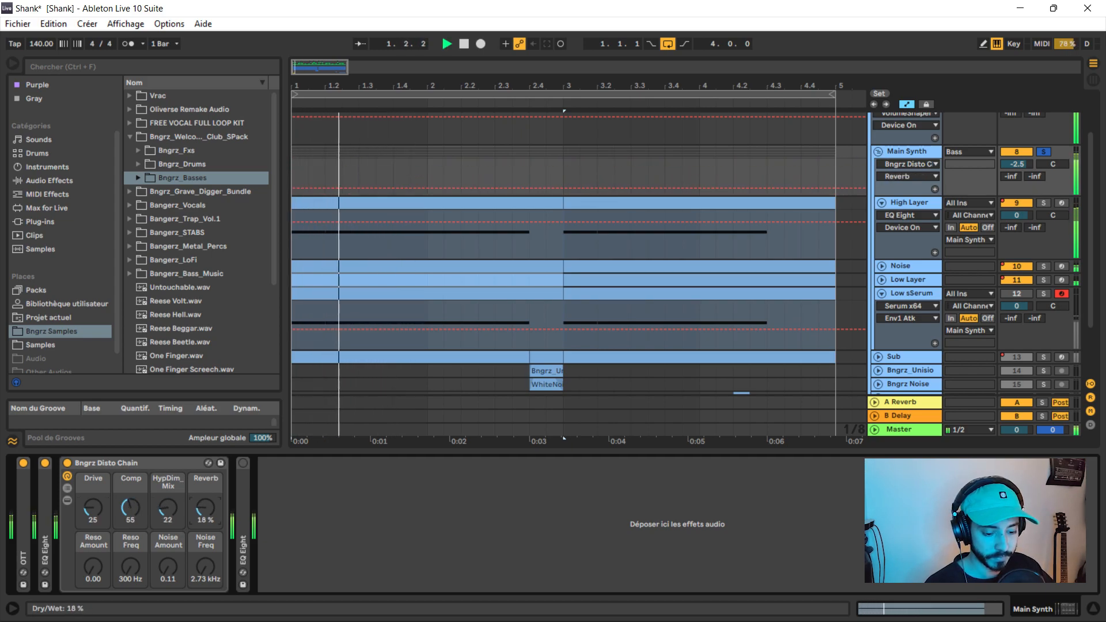
key(space)
click(167, 509)
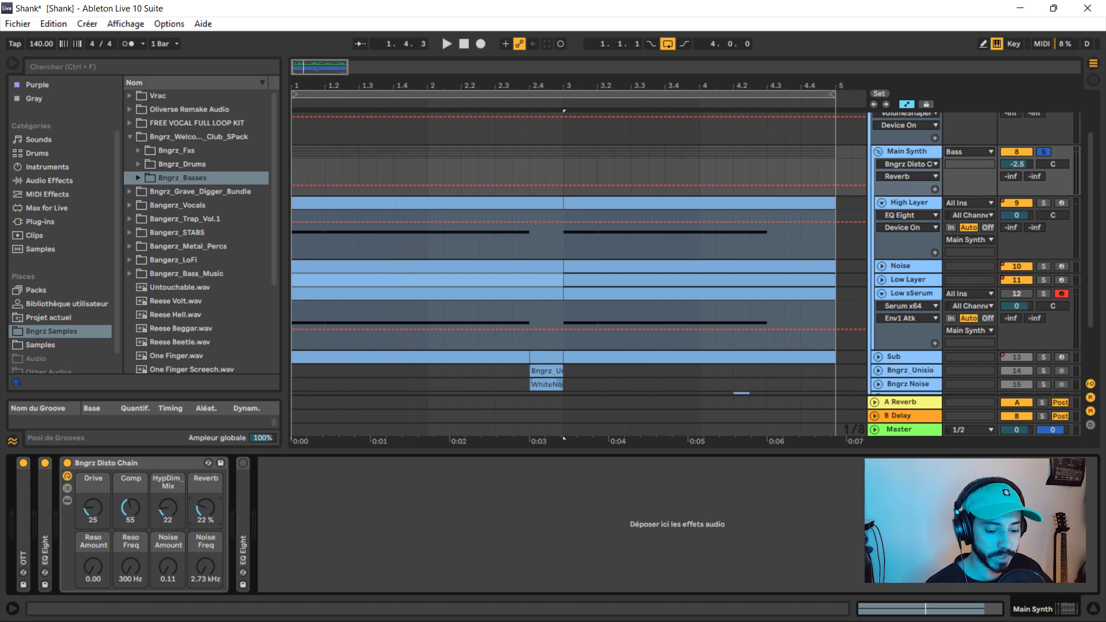
Step: Try a Reso Amount of 48.4 and a Reso Freq of 5.64 kHz on the Bngrz Disto Chain during playback
click(94, 567)
key(space)
drag(94, 567, 93, 499)
drag(130, 567, 131, 514)
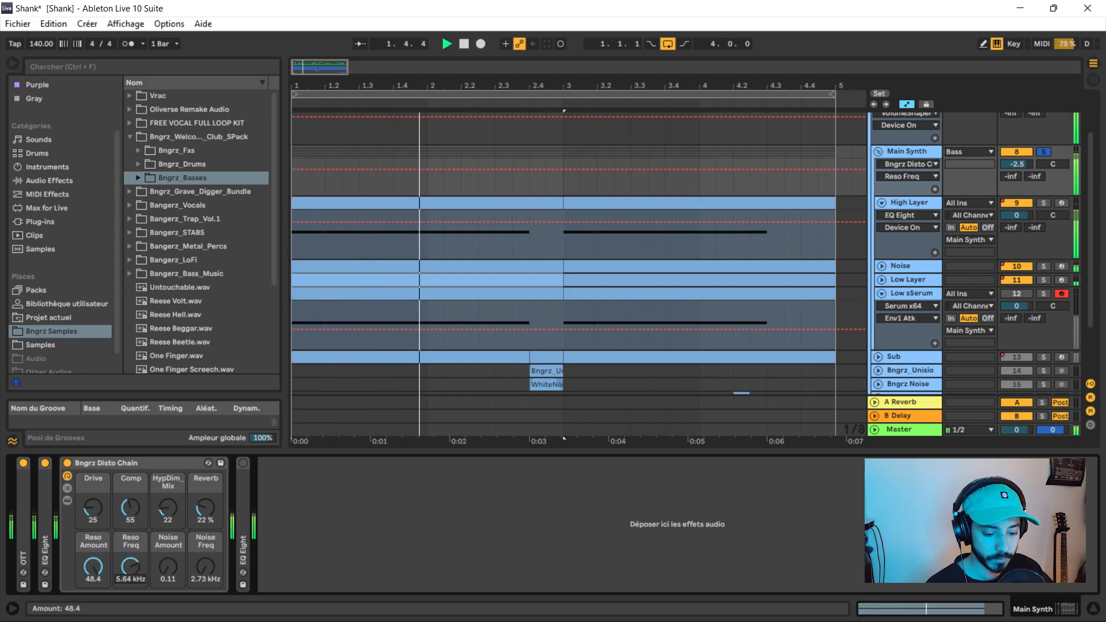
key(space)
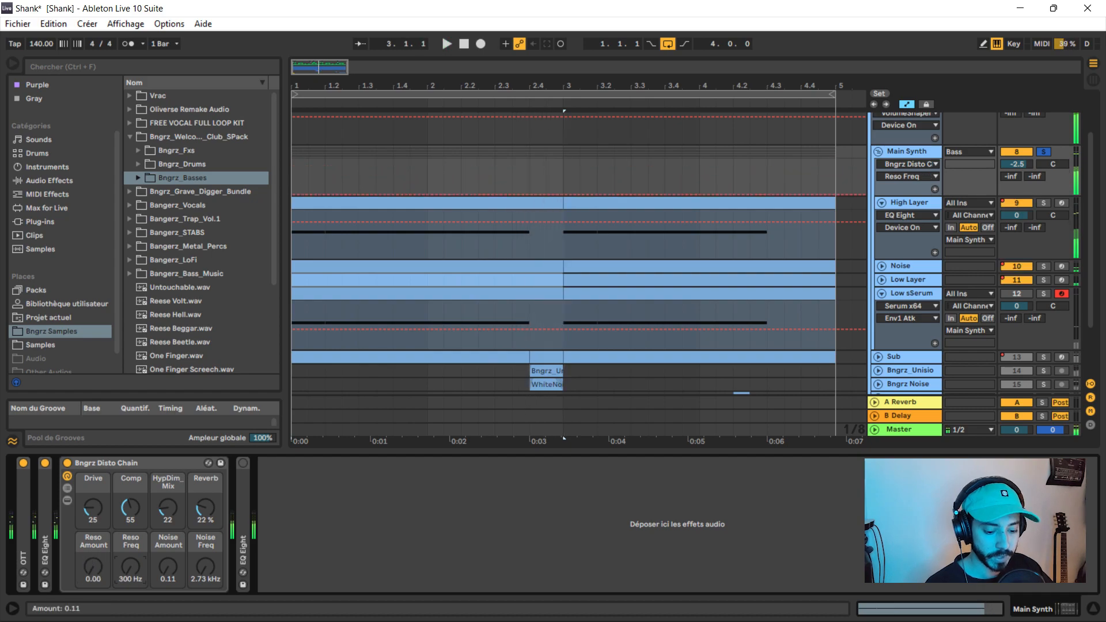
Step: Try higher Noise Amount and Noise Freq settings, up to 12.7 and 18.0 kHz, on the Bngrz Disto Chain during playback
key(space)
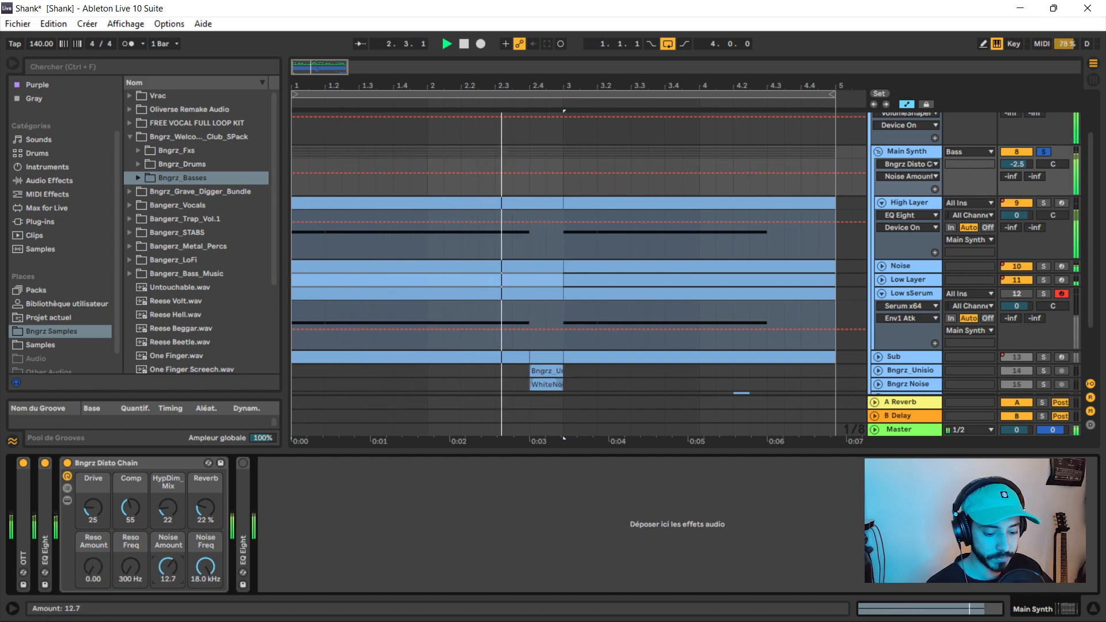
key(space)
key(space)
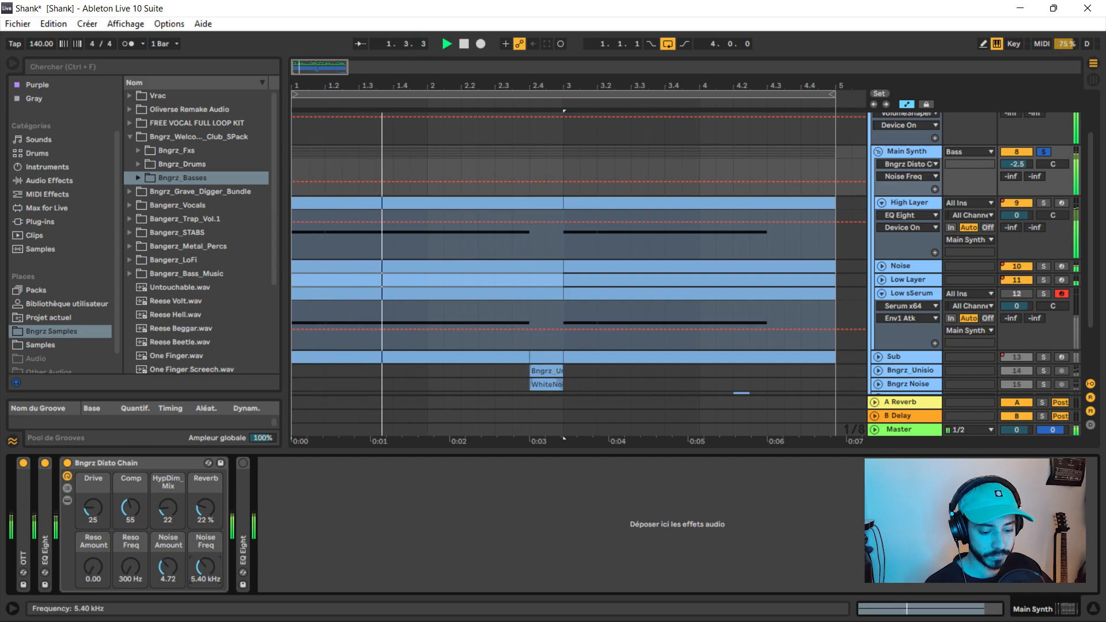
key(space)
Step: Display the last EQ Eight in the Main Synth chain and play the group
double_click(243, 545)
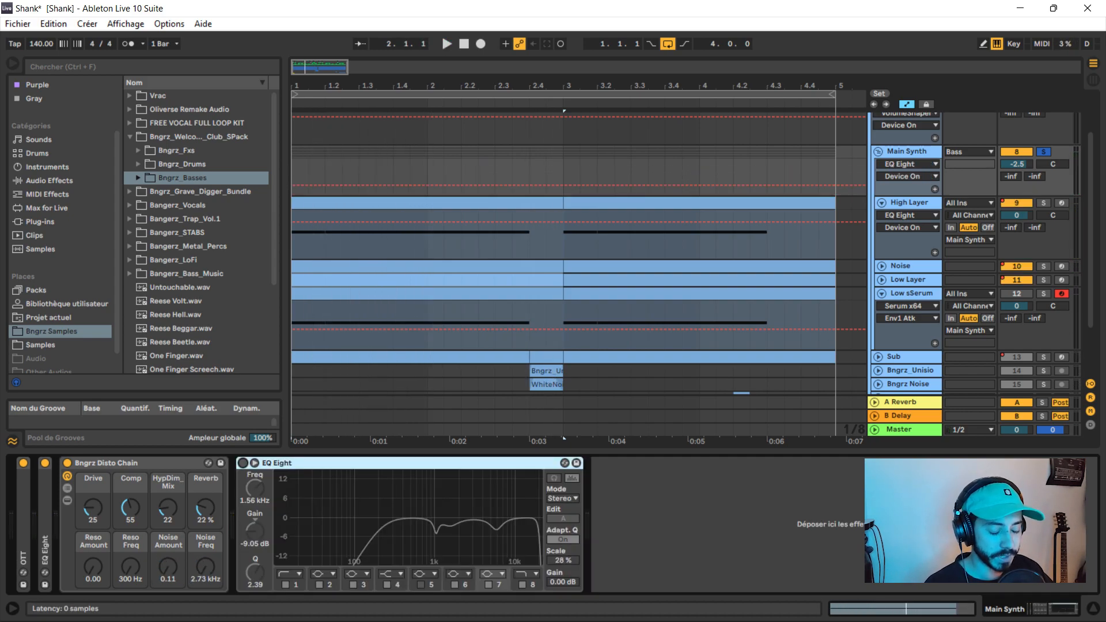
key(space)
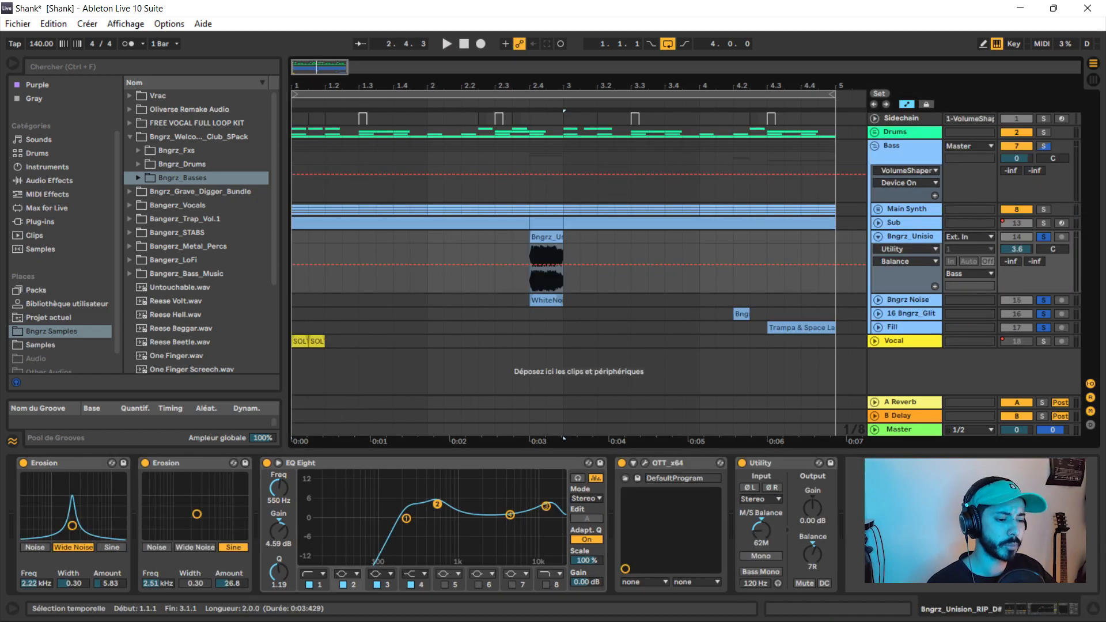
Step: Audition the Bngrz_Unision, Bngrz_Glitch and Fill clips of the Bass group one after another
drag(555, 86, 429, 124)
click(408, 236)
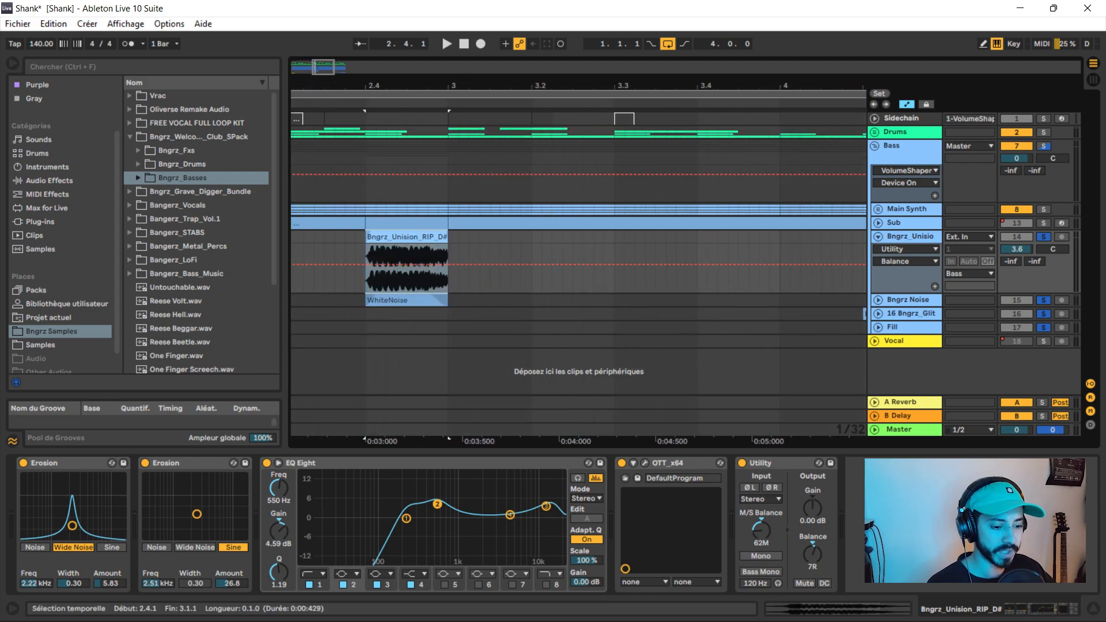
key(space)
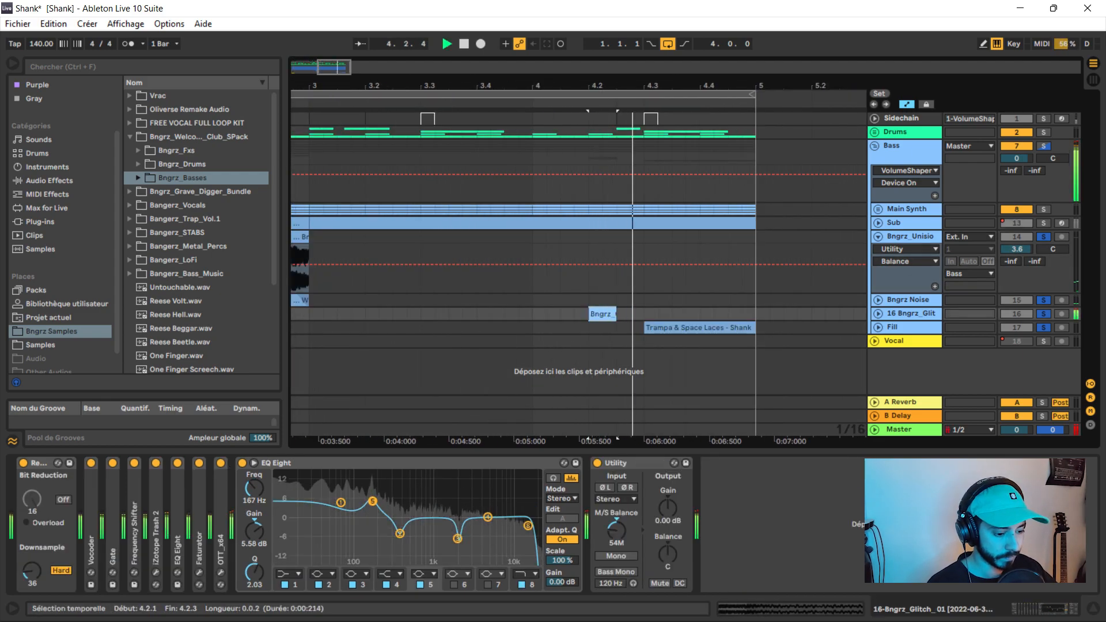
click(700, 328)
key(space)
key(space)
drag(409, 86, 644, 51)
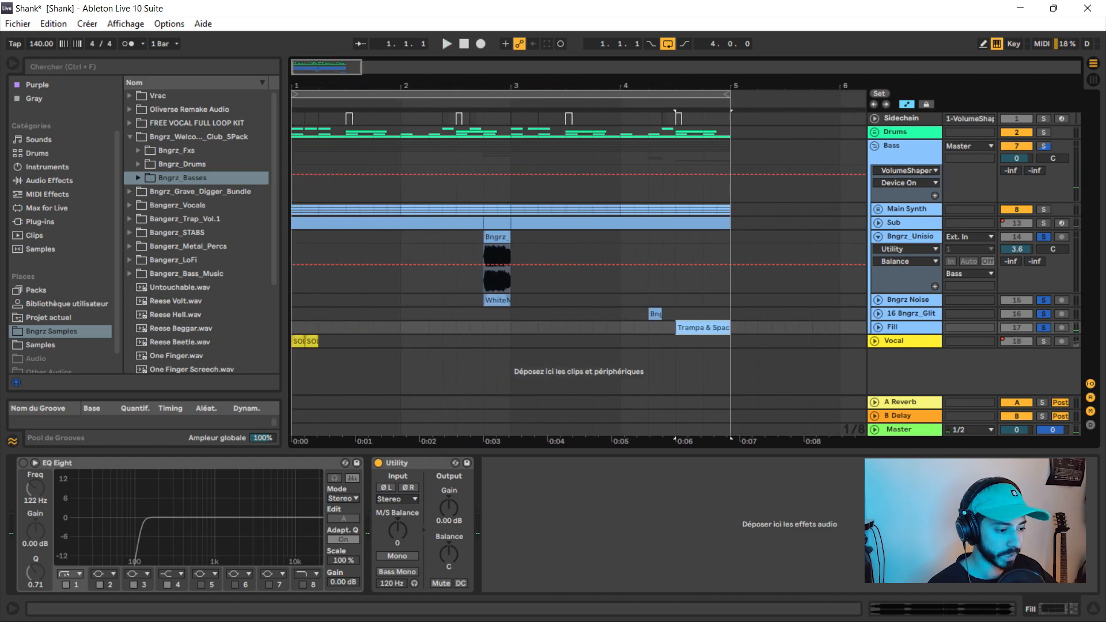
Step: Expand and solo the Drums group, play its tracks and check the curve type of its A Bit Warmer device
click(875, 146)
click(874, 132)
click(1043, 133)
scroll(579, 251, down, 2)
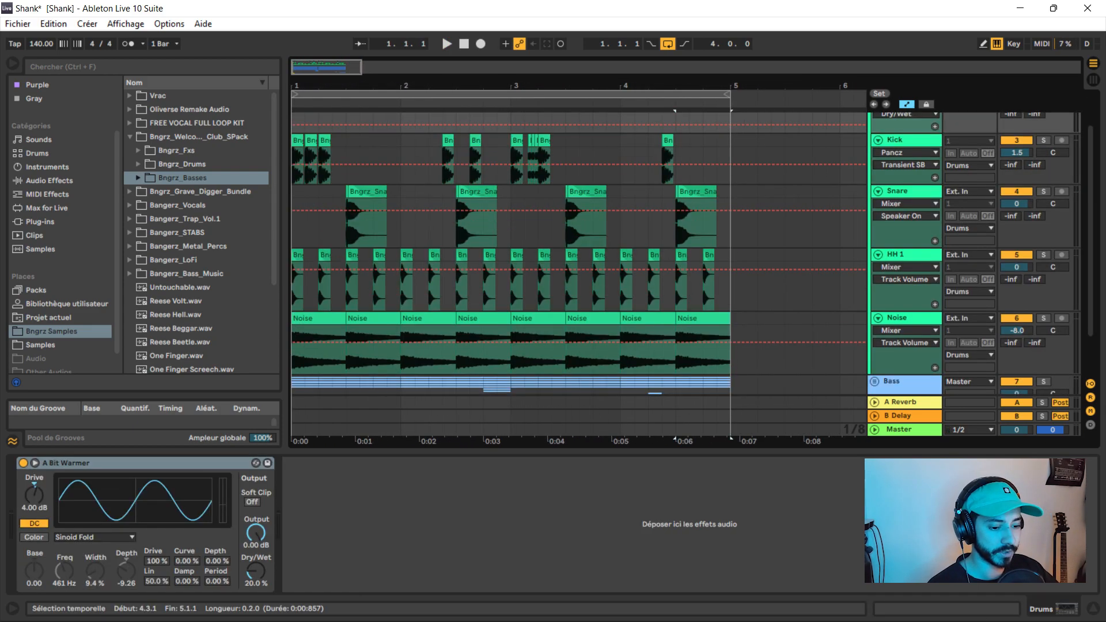
scroll(579, 251, up, 1)
scroll(576, 252, down, 1)
key(space)
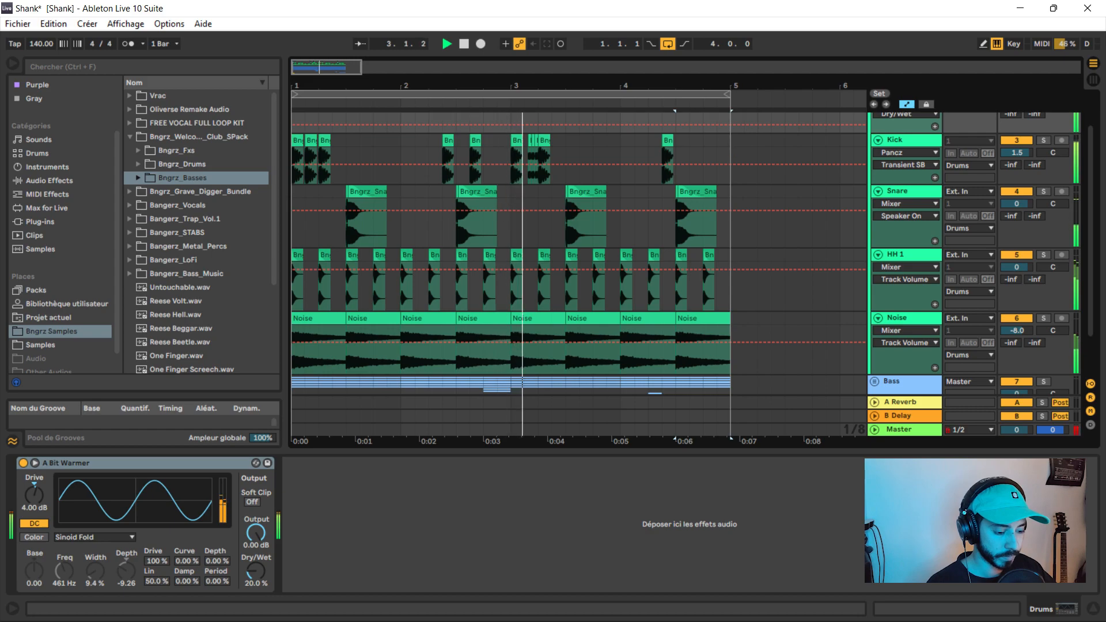
key(space)
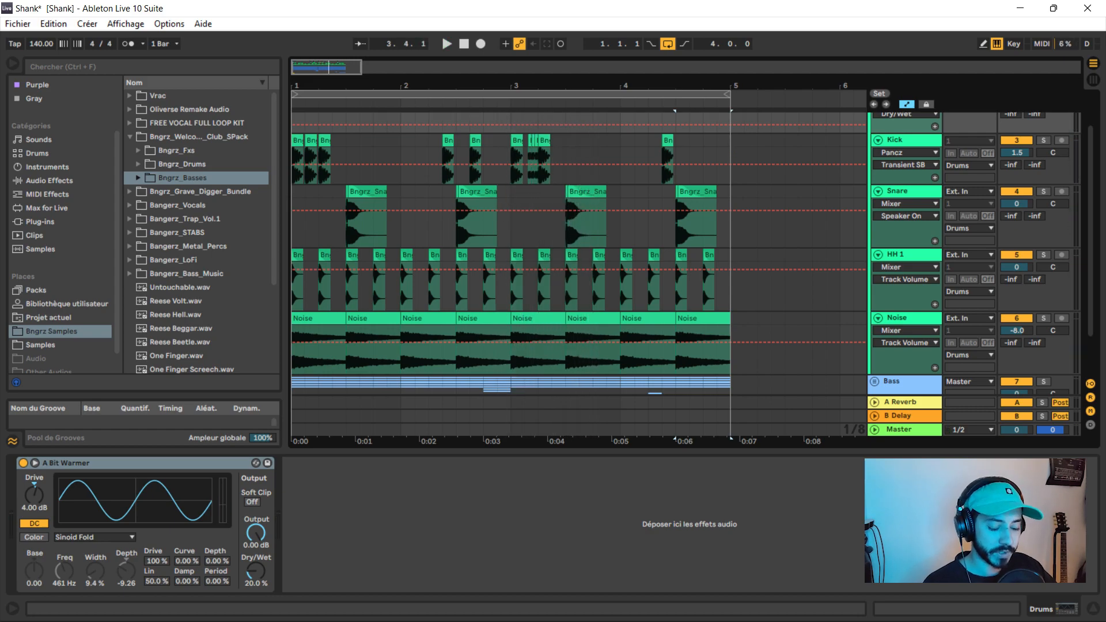
click(95, 537)
click(92, 592)
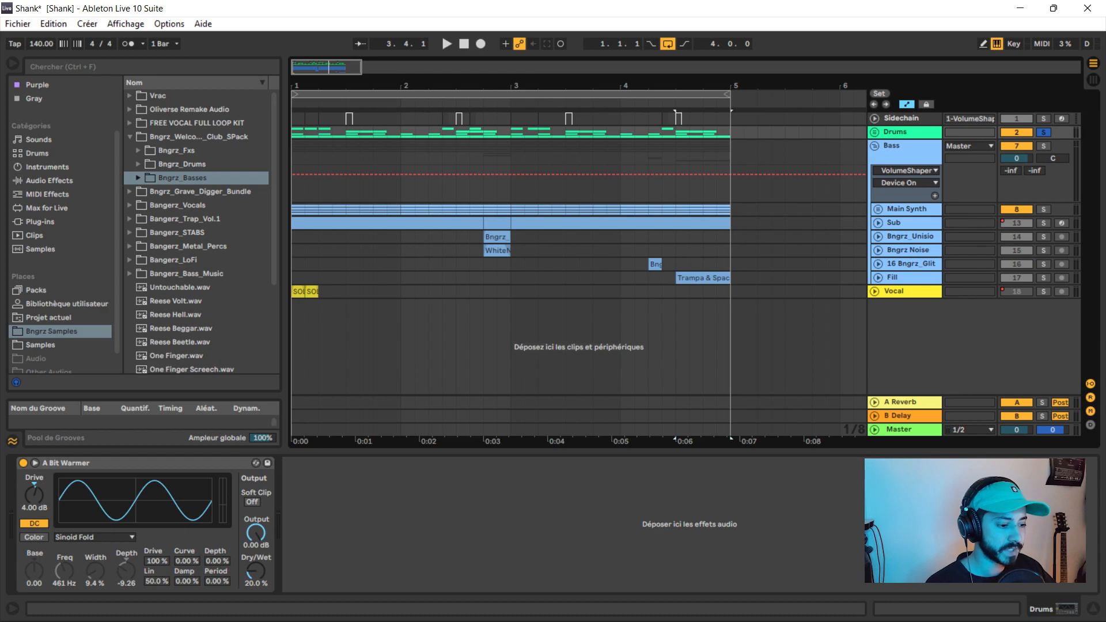
Step: Inspect the oscillator and Distortion effect of the Sub track's Serum patch, and audition the sub soloed
click(878, 223)
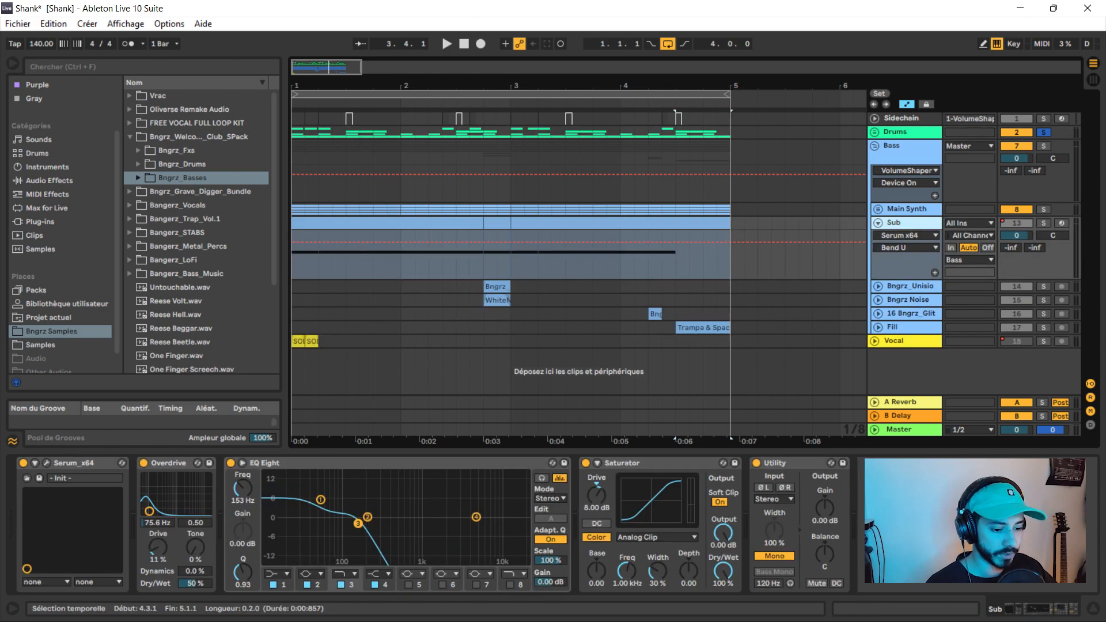
click(426, 223)
click(47, 463)
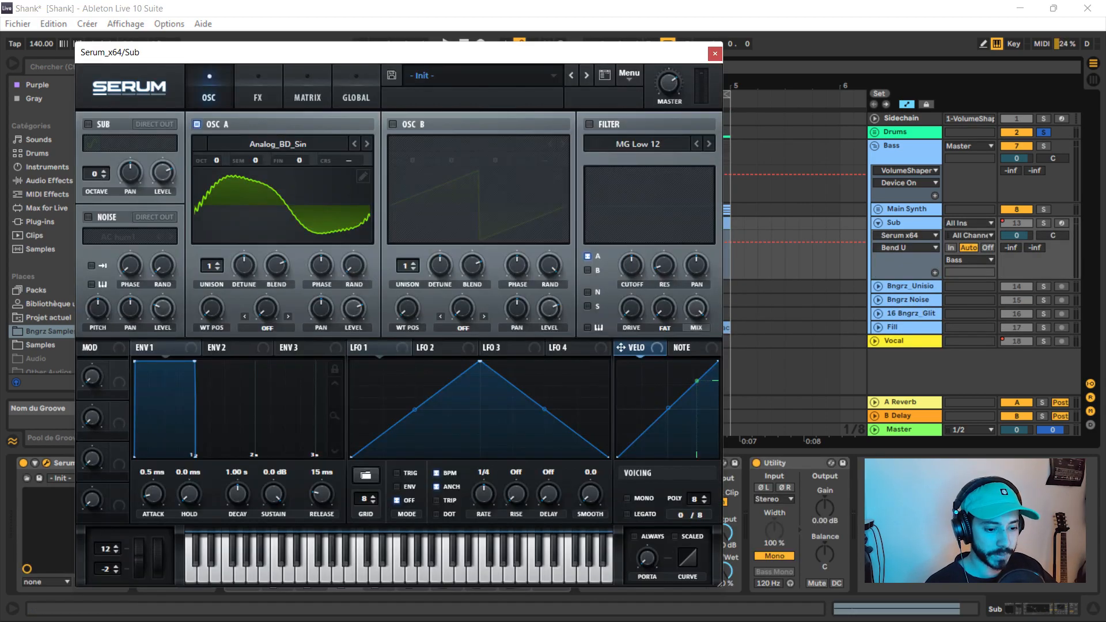
click(363, 176)
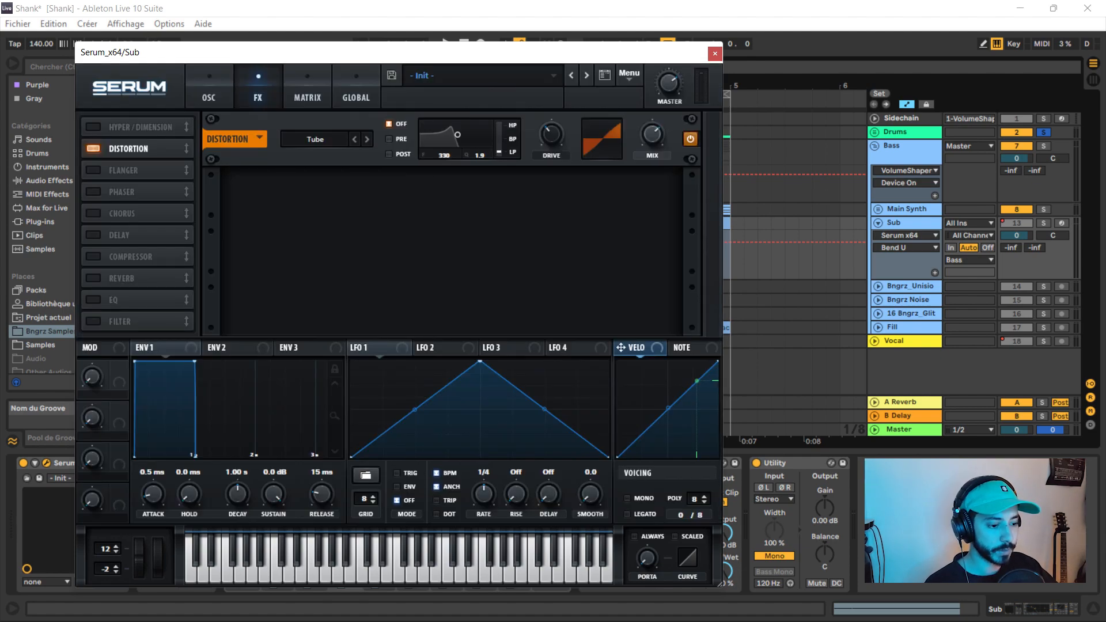
click(714, 53)
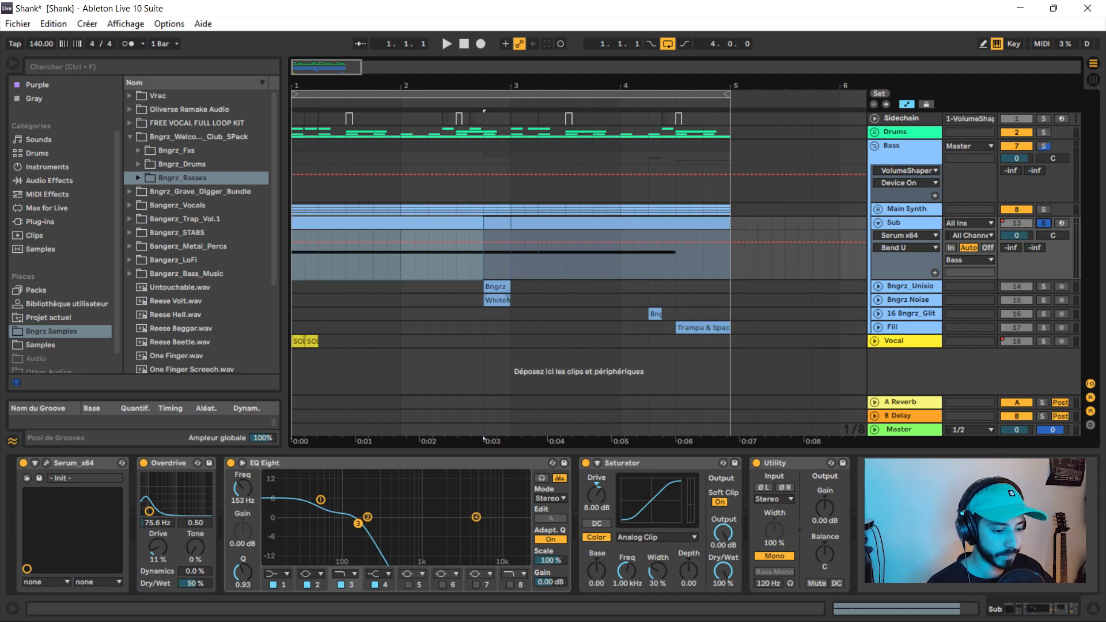
key(space)
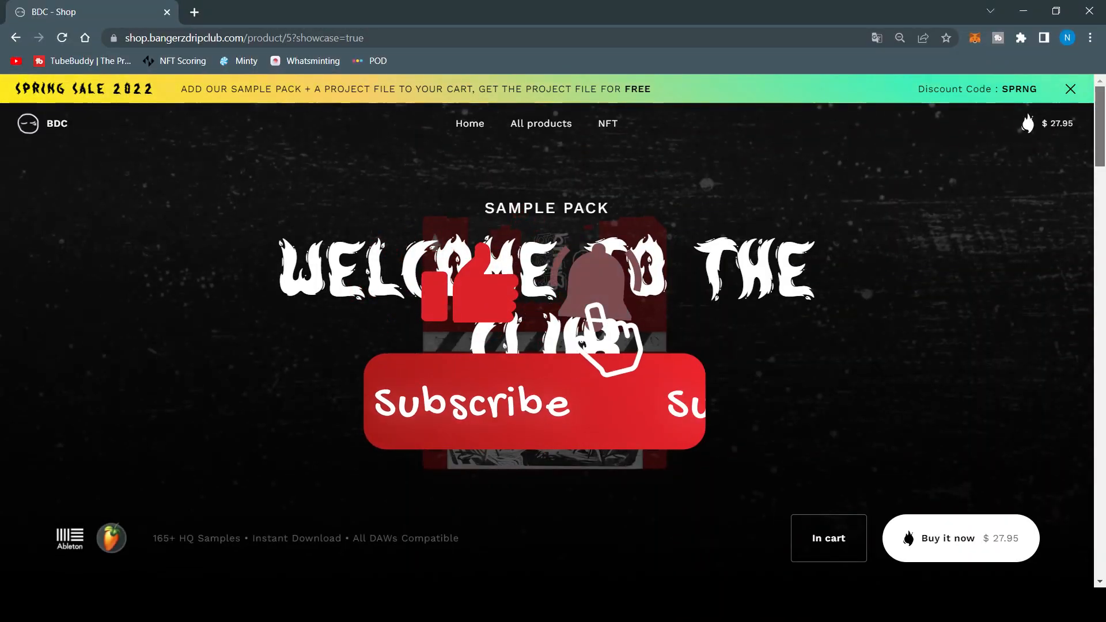
Step: In the browser, read through the Welcome To The Club sample pack page down to the Power & Precision section
scroll(547, 334, down, 5)
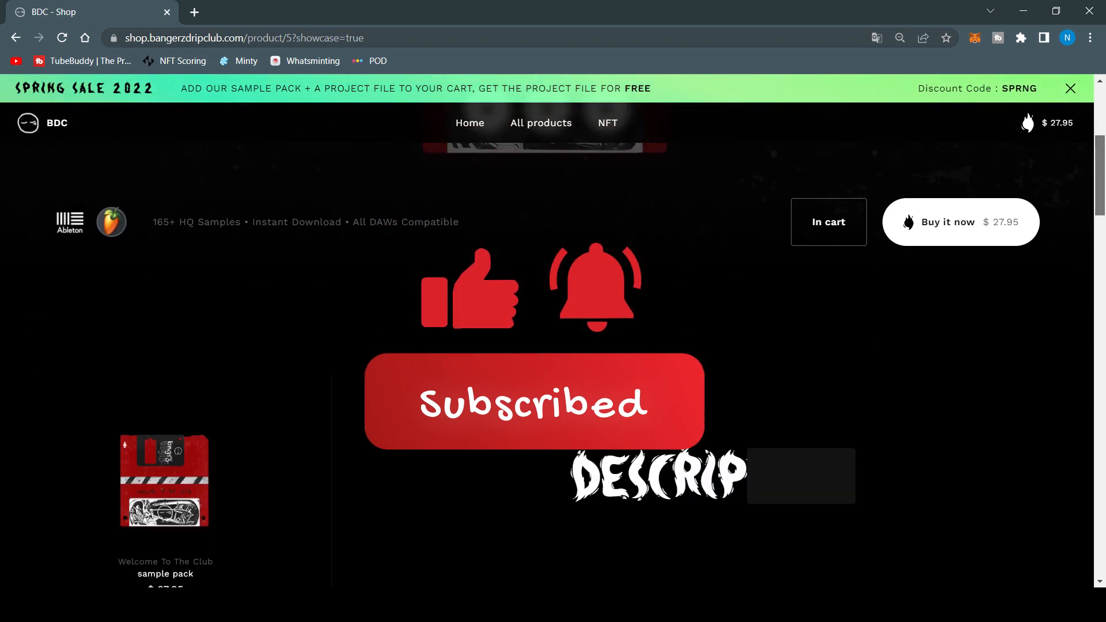
scroll(553, 345, down, 6)
scroll(553, 345, down, 3)
scroll(714, 345, down, 3)
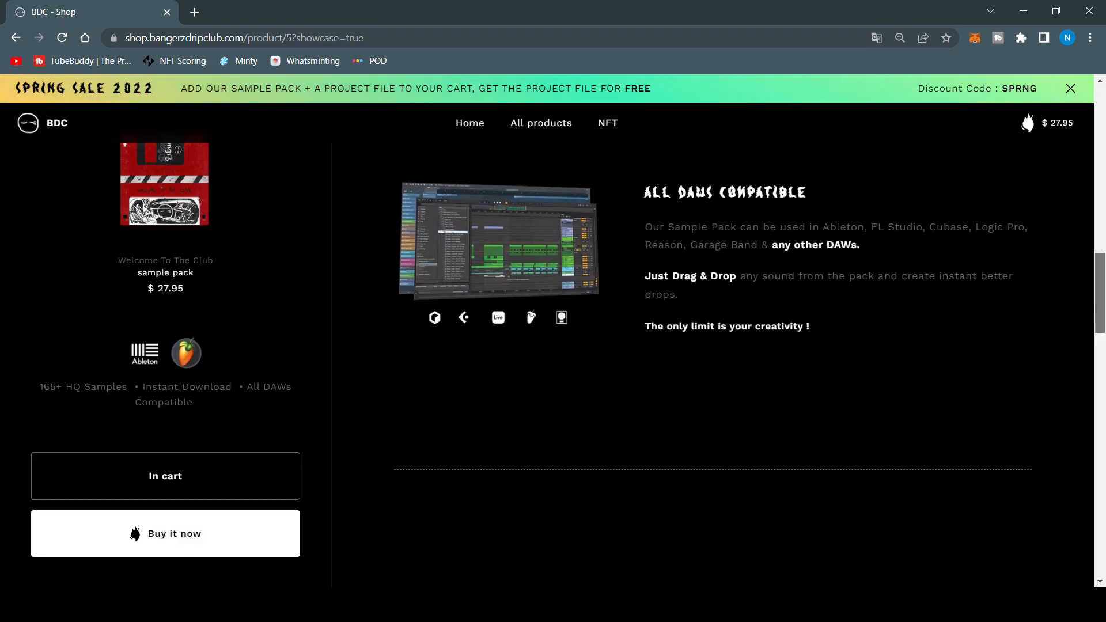
scroll(714, 346, down, 2)
scroll(714, 345, down, 2)
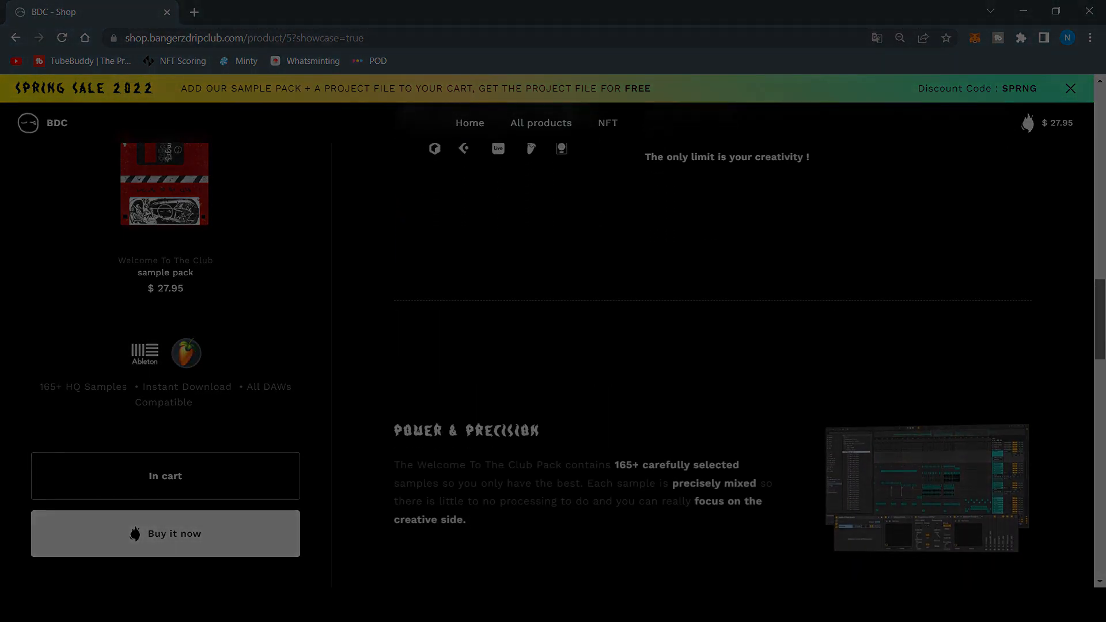